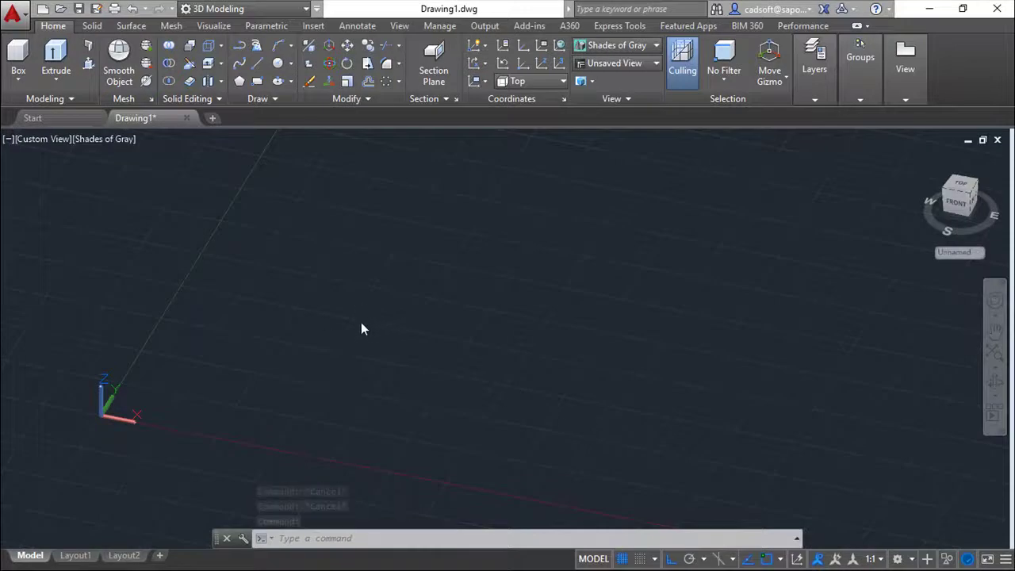
Switch the viewport to a straight-down Top view
key(Escape)
click(38, 142)
click(82, 176)
scroll(460, 285, up, 2)
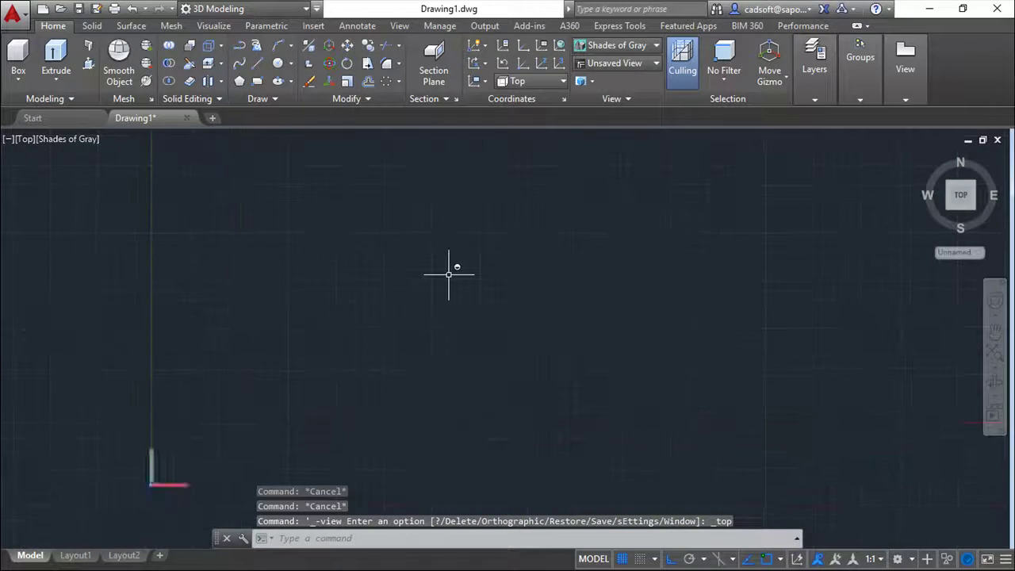
Draw a circle of diameter 140.1 and centre it in the view
click(278, 64)
click(463, 286)
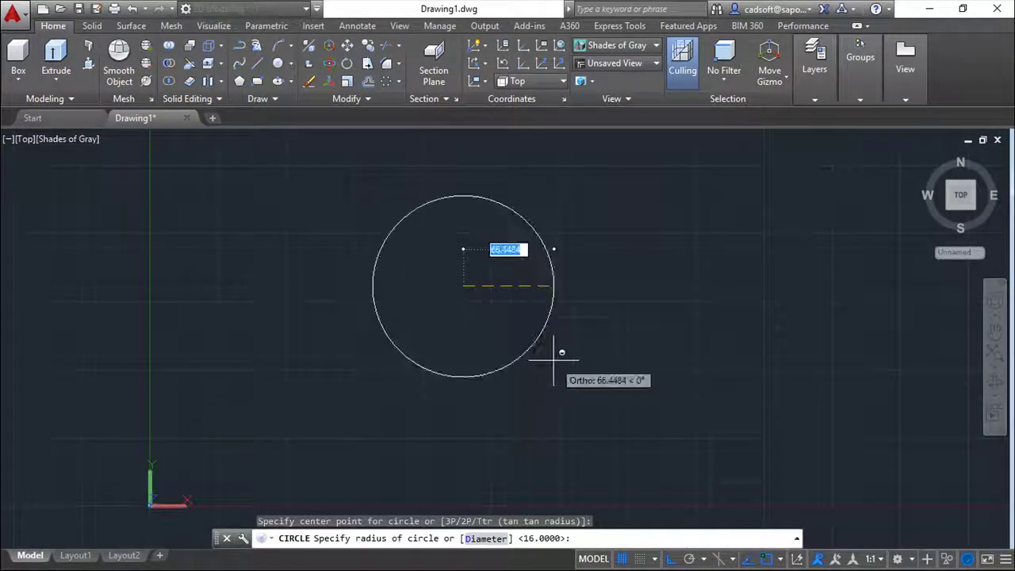
text(d)
key(Return)
text(40.1)
key(Return)
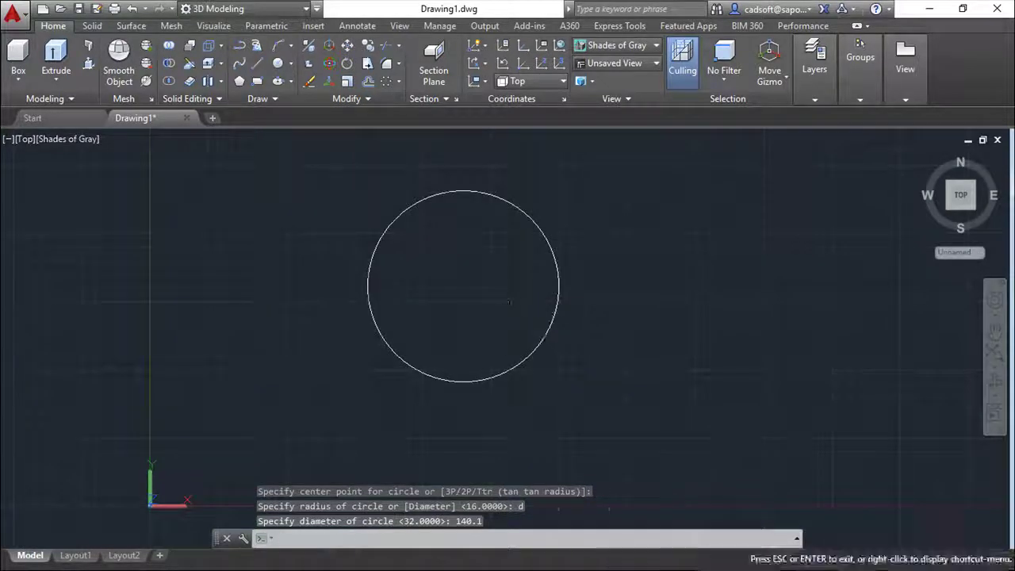
scroll(568, 381, up, 2)
mouse_move(543, 336)
middle_down()
mouse_move(490, 274)
mouse_move(470, 296)
middle_up()
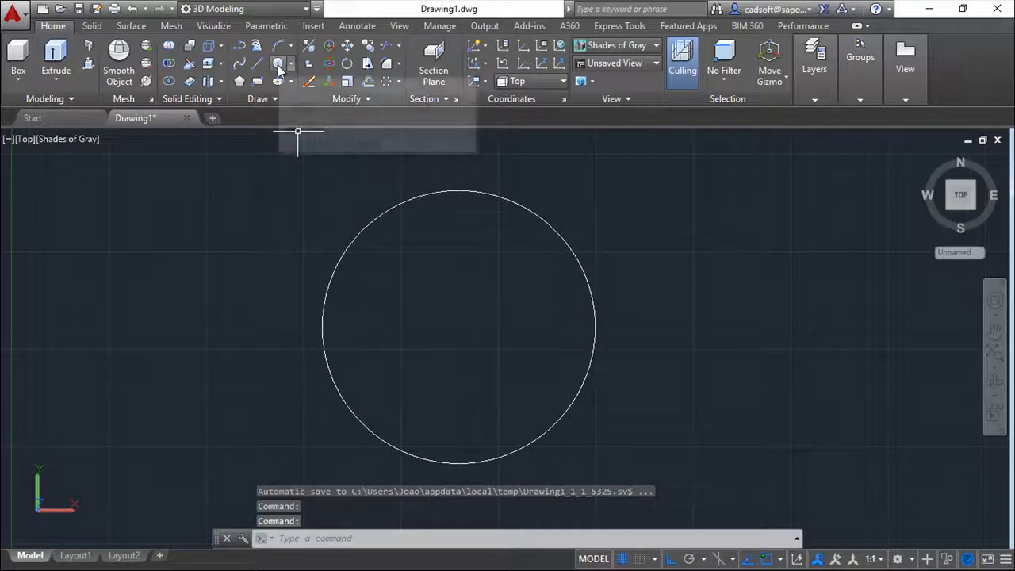
Draw a radius-16 circle centred on the large circle's top quadrant
click(278, 69)
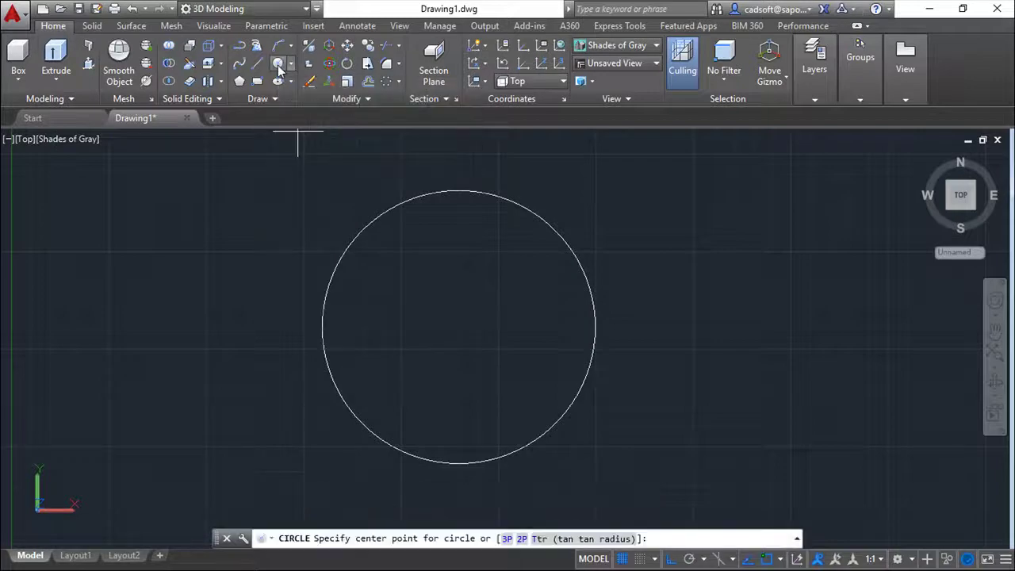
click(458, 190)
text(16)
key(Return)
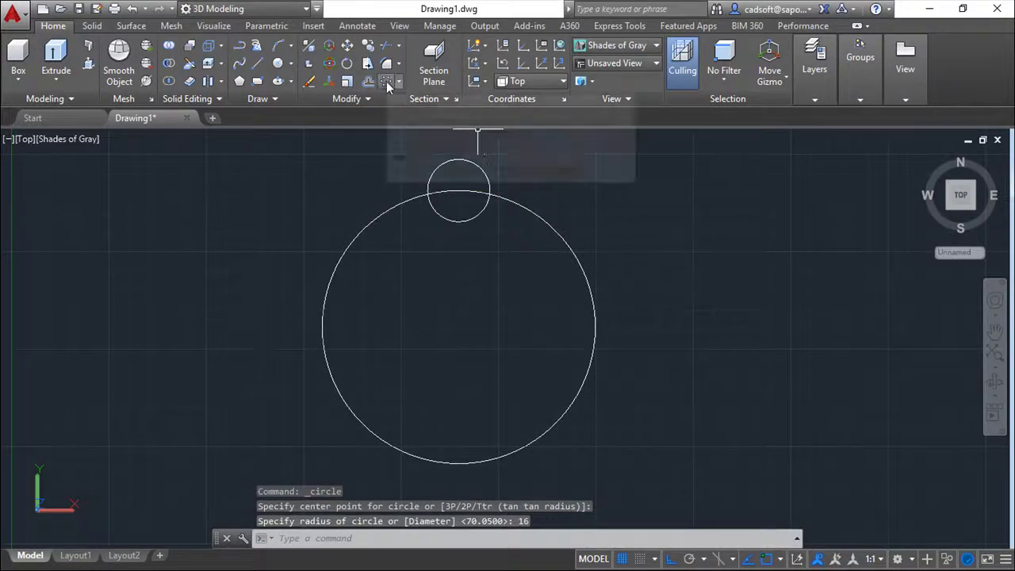
Polar-array the small circle into 3 copies about the large circle's centre
click(386, 82)
click(490, 197)
key(Return)
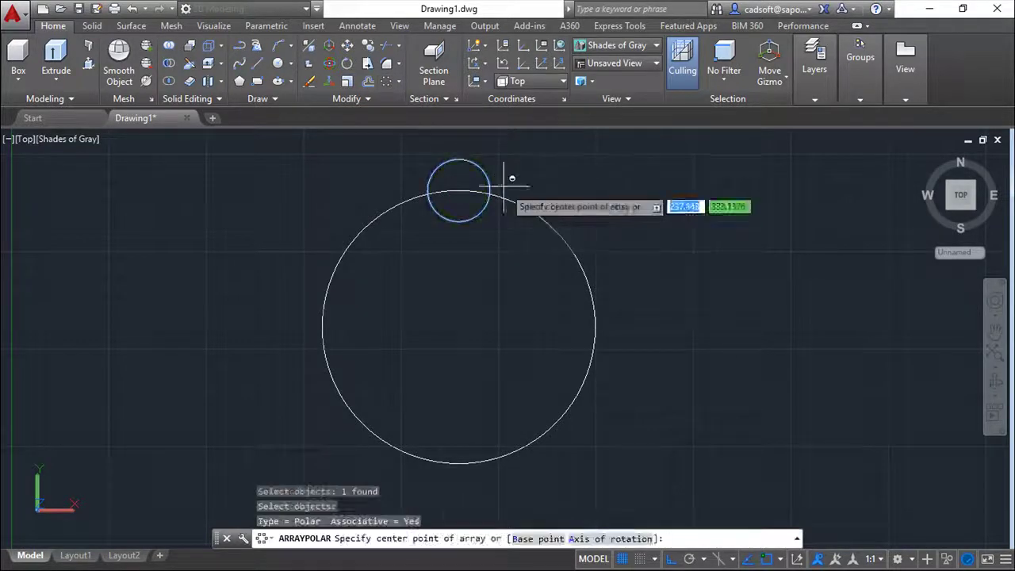
click(458, 325)
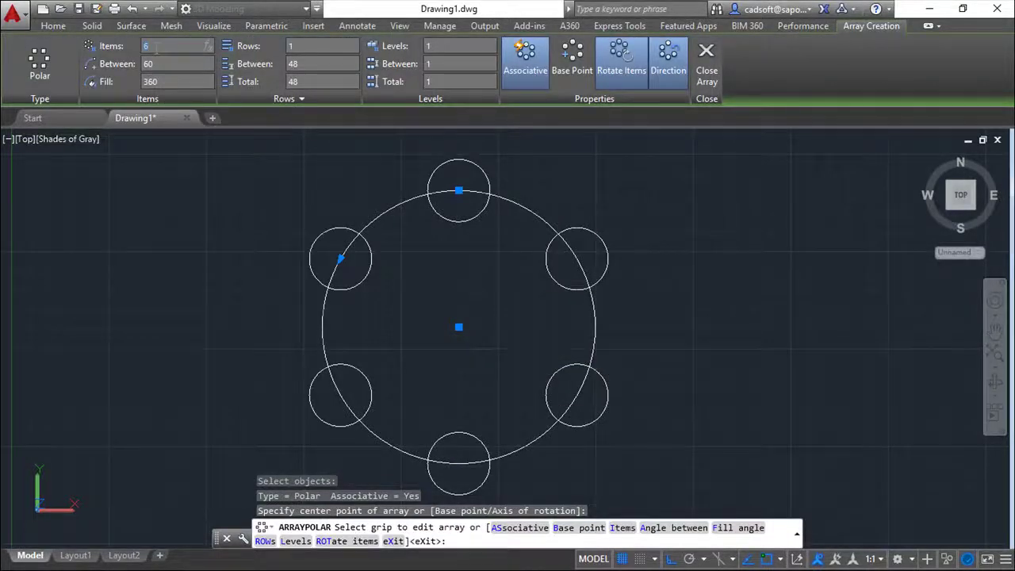
text(3)
key(Return)
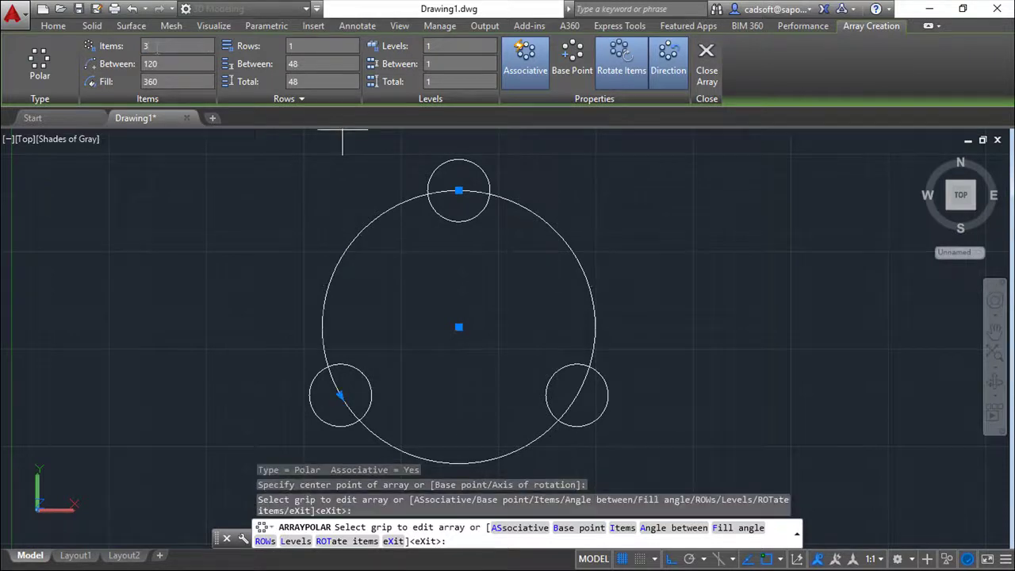
click(715, 73)
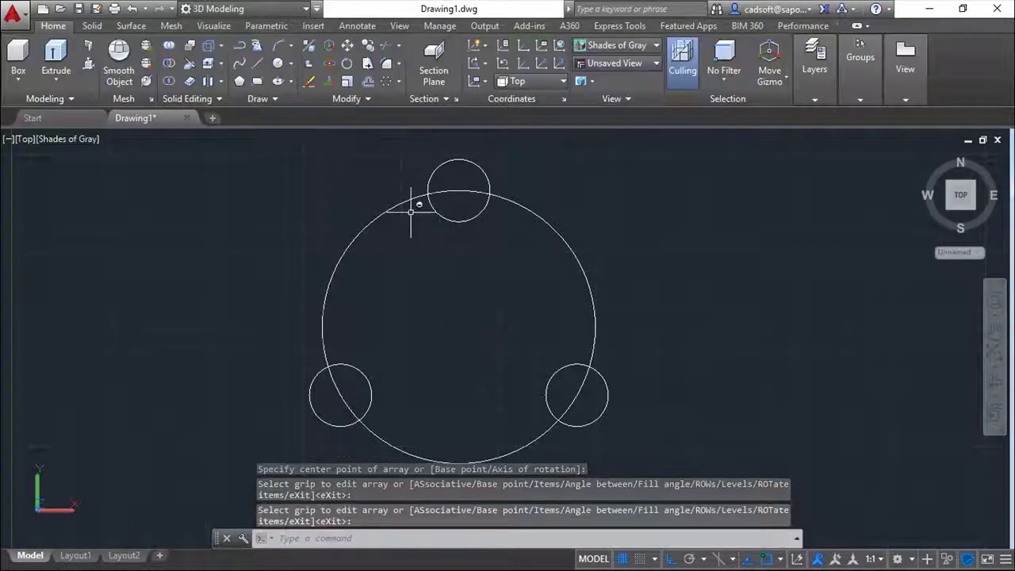
Draw a radius-60 circle at the large circle's centre
click(278, 65)
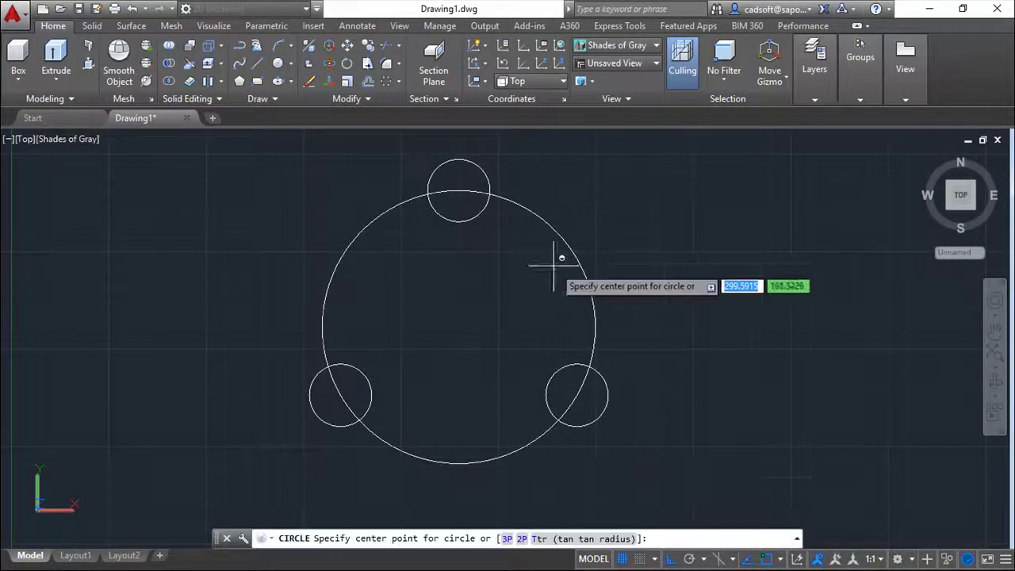
click(458, 325)
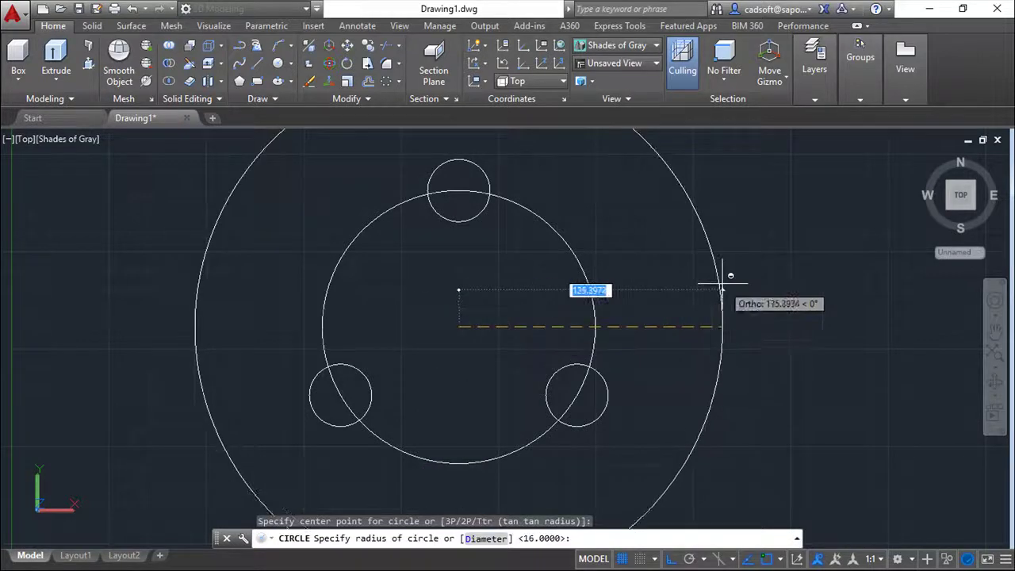
text(60)
key(Return)
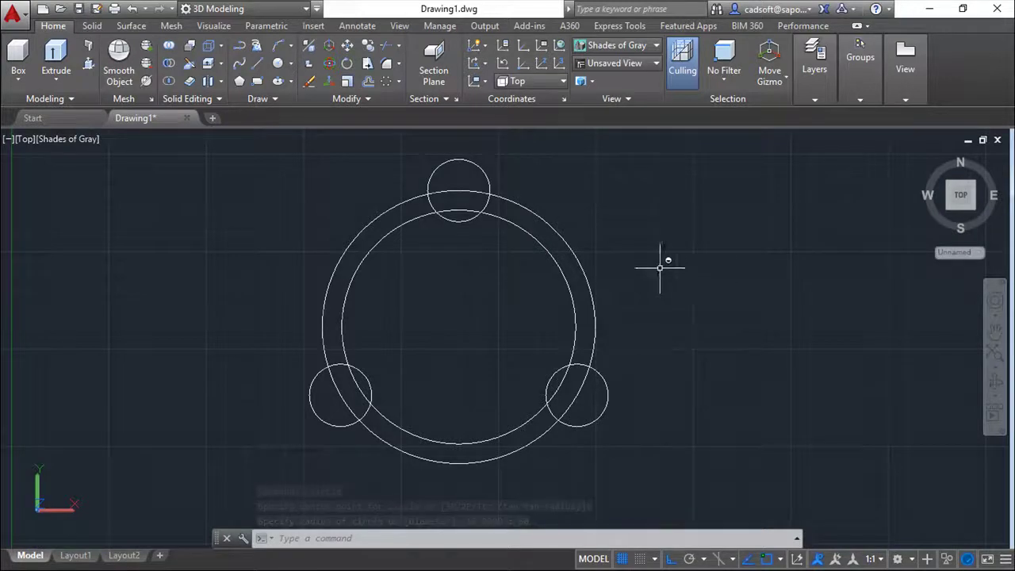
Erase the original 140.1-diameter outer circle
click(310, 82)
click(341, 258)
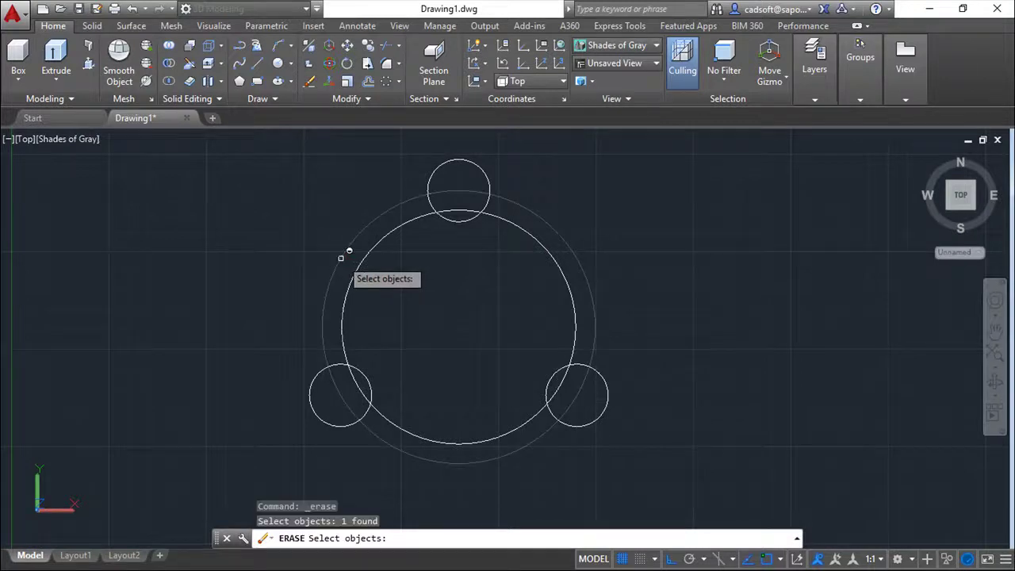
key(Return)
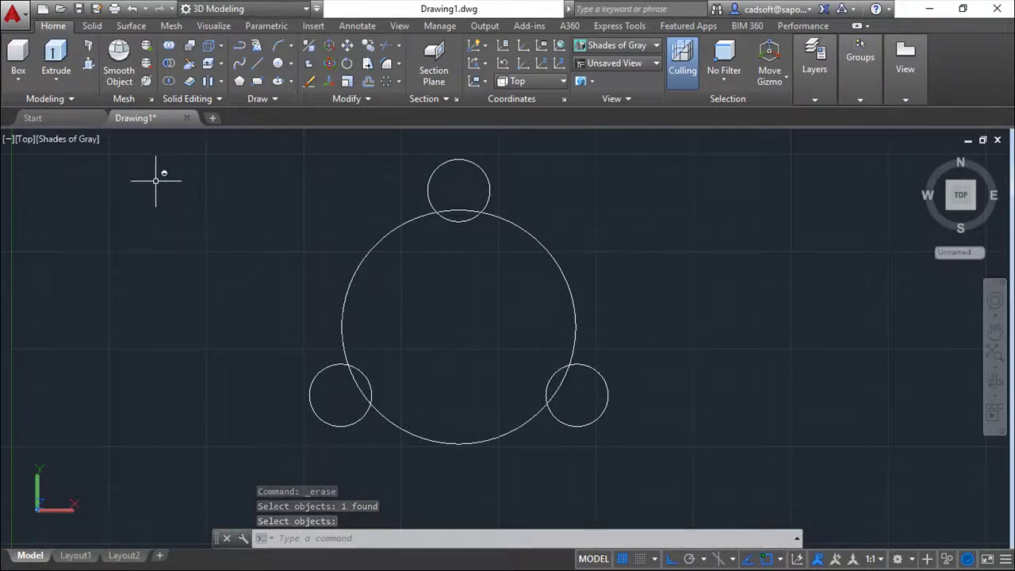
Set up Fillet with radius 20, No trim mode and Multiple
click(399, 69)
click(412, 83)
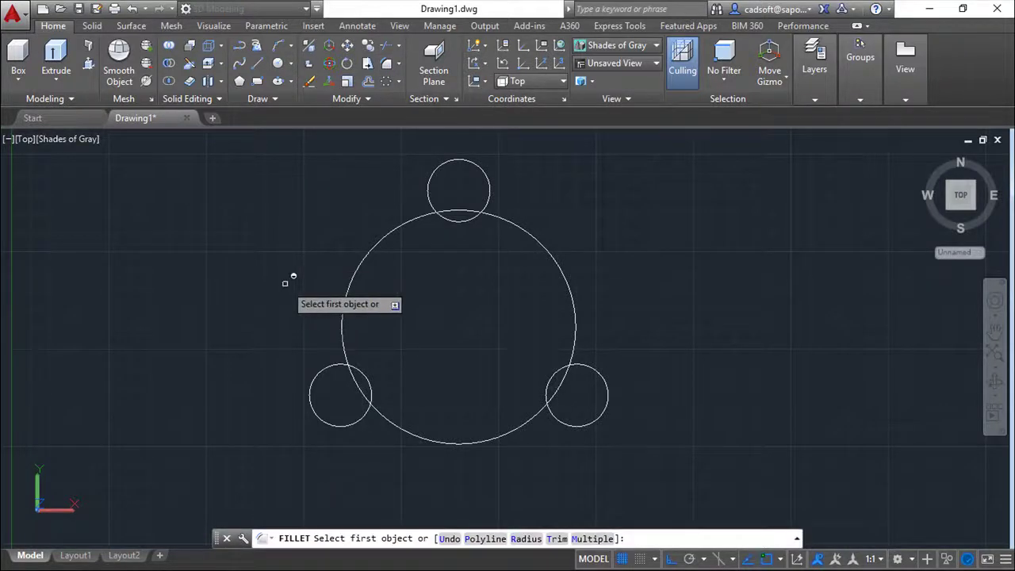
text(r)
key(Return)
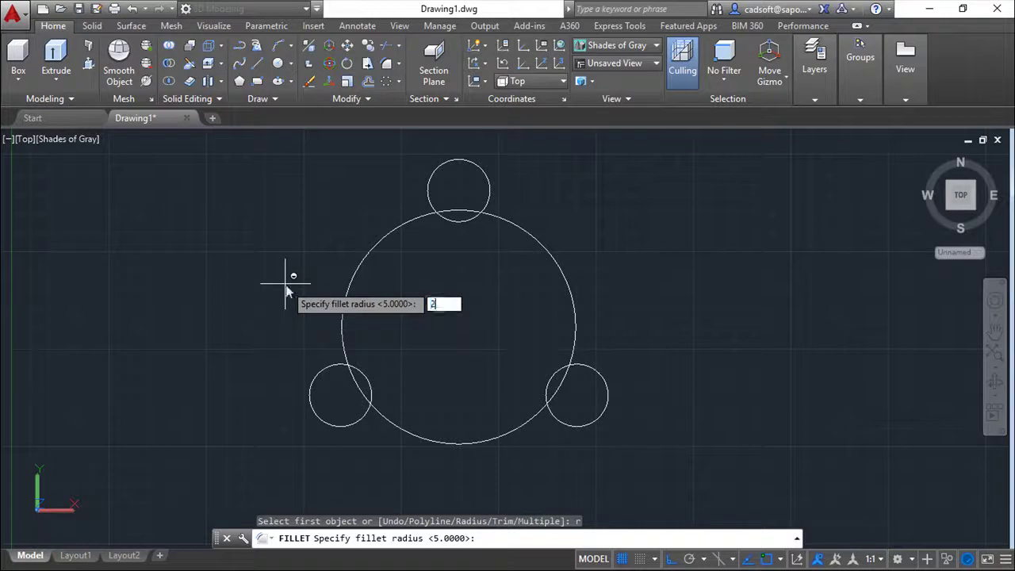
text(0)
key(Return)
text(t)
key(Return)
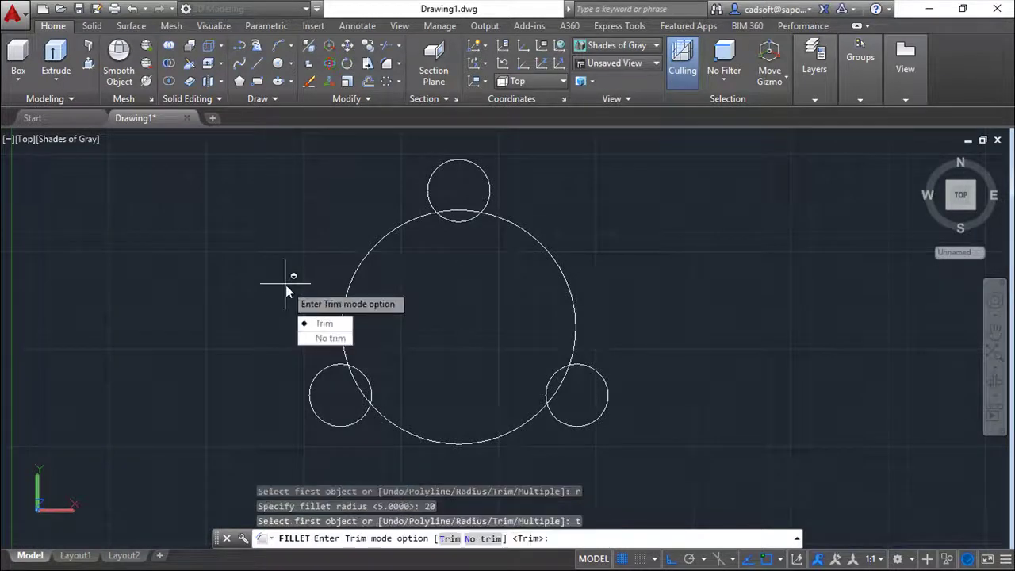
text(n)
key(Return)
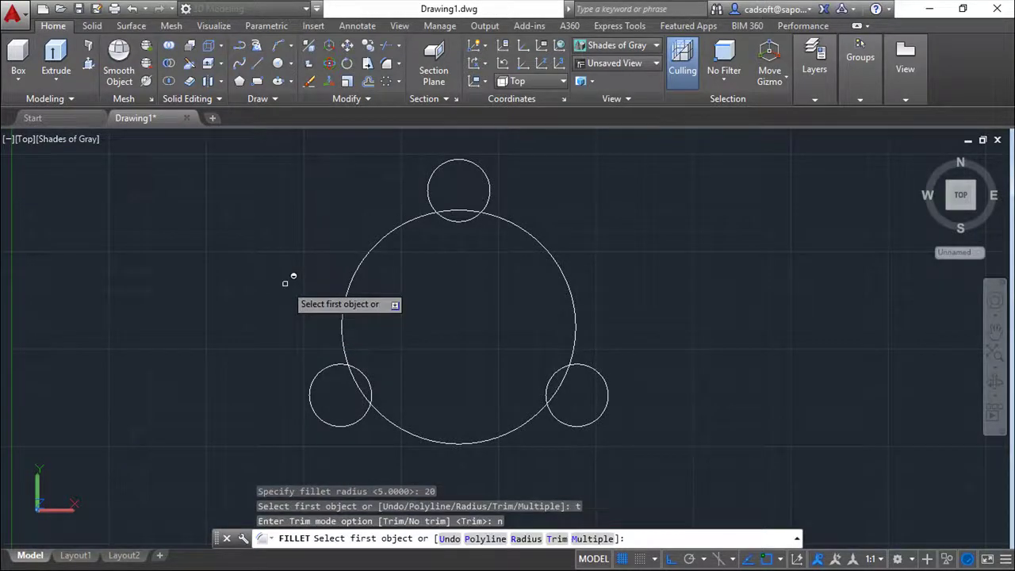
text(m)
key(Return)
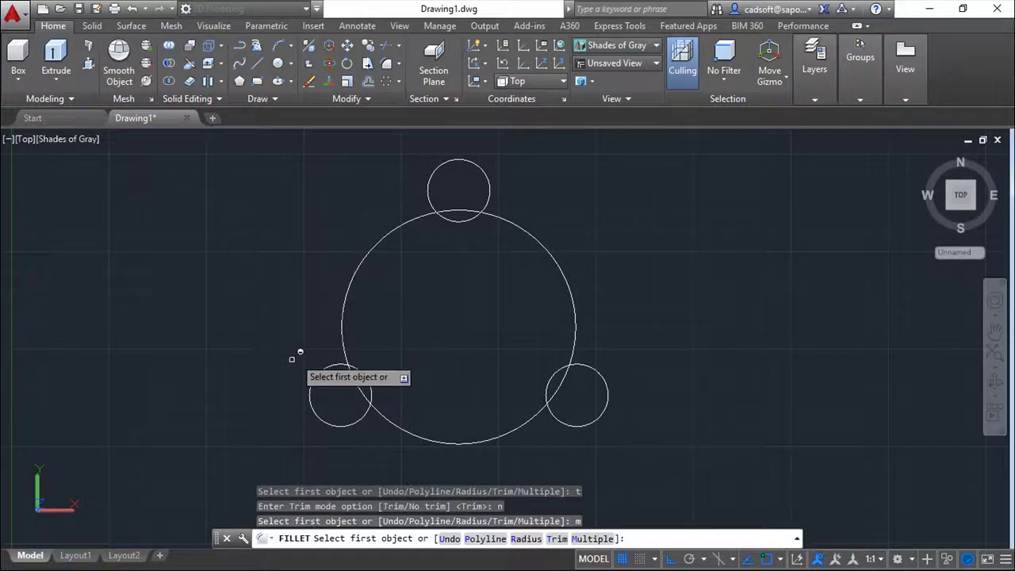
Try filleting a small circle to the central circle, then cancel when the array is rejected
click(338, 359)
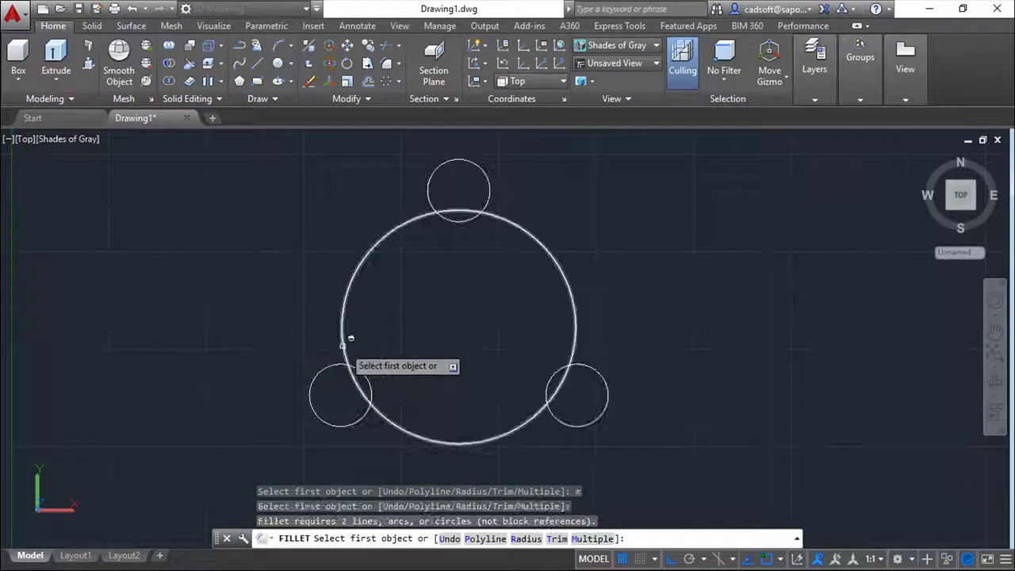
click(345, 337)
key(Escape)
key(Escape)
key(Escape)
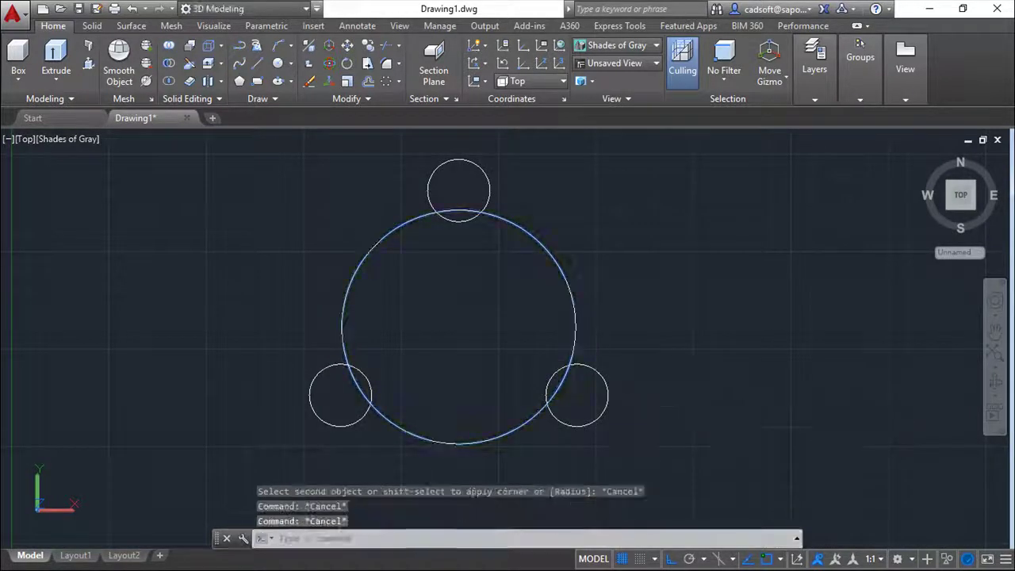
key(Escape)
Explode the three-circle array into separate circles
text(xplode)
key(Return)
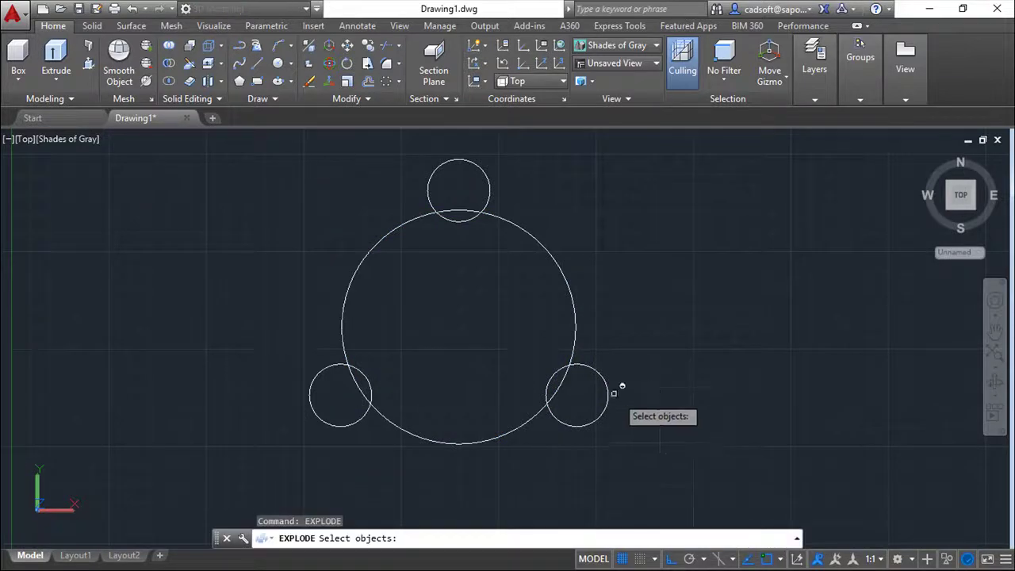
click(592, 366)
key(Return)
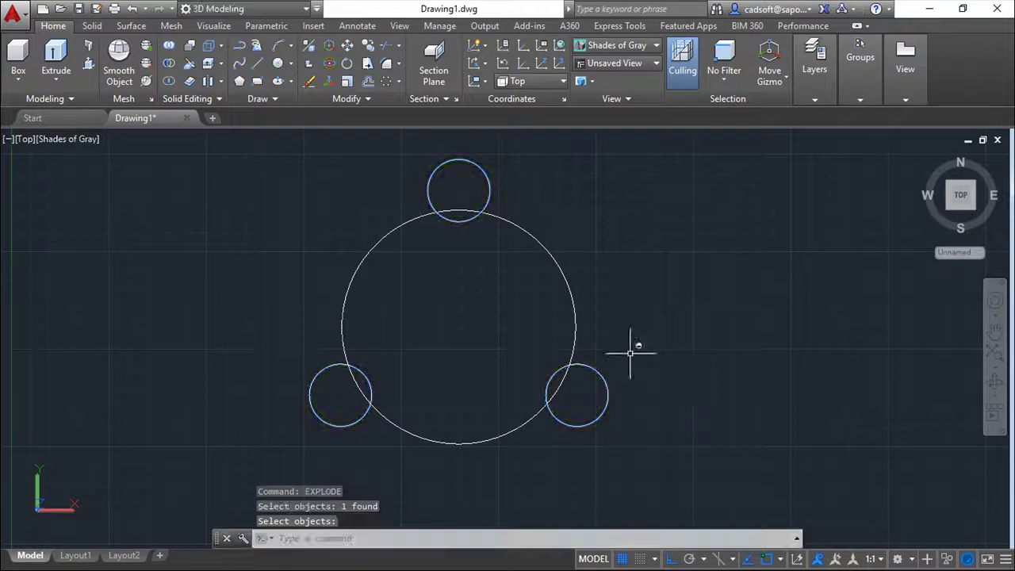
Fillet both sides of the lower-left circle to the central circle at radius 20
click(386, 68)
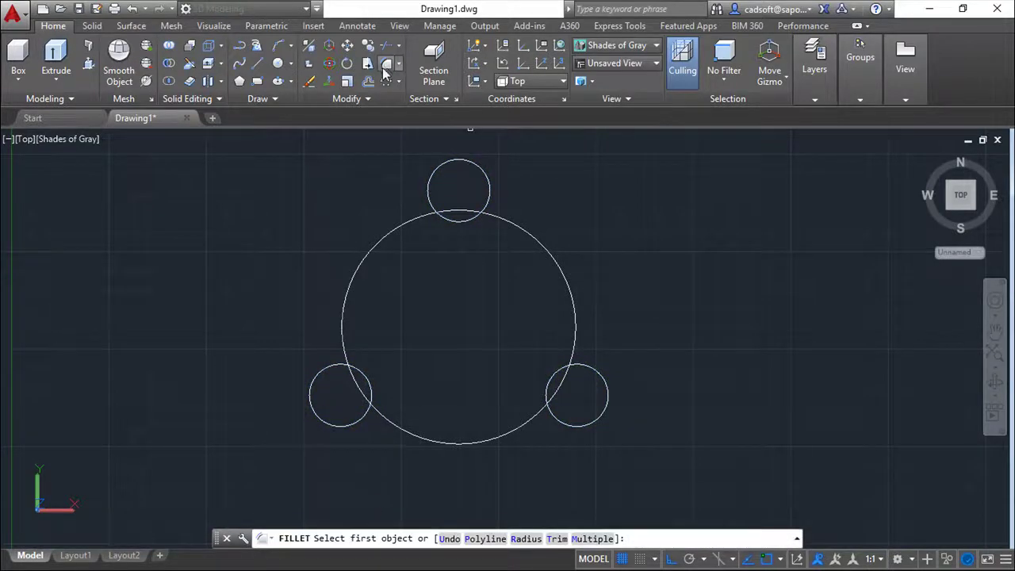
text( r)
key(Return)
key(Return)
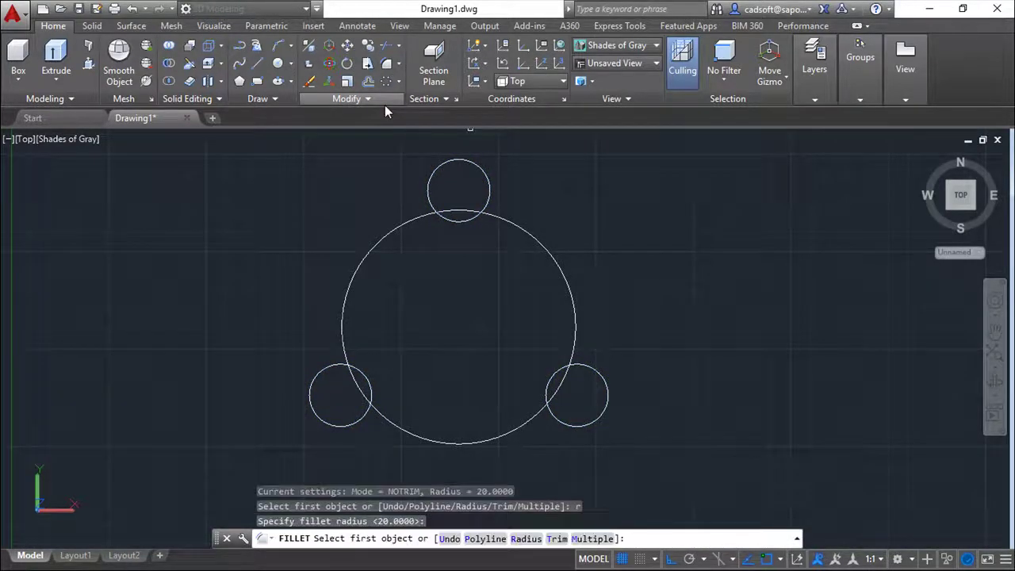
text(m)
key(Return)
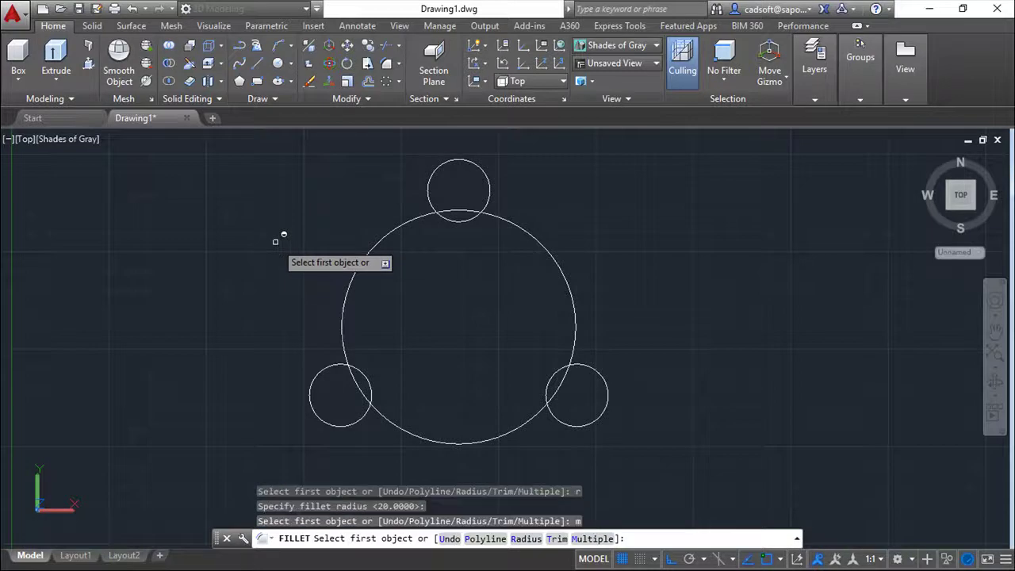
click(339, 363)
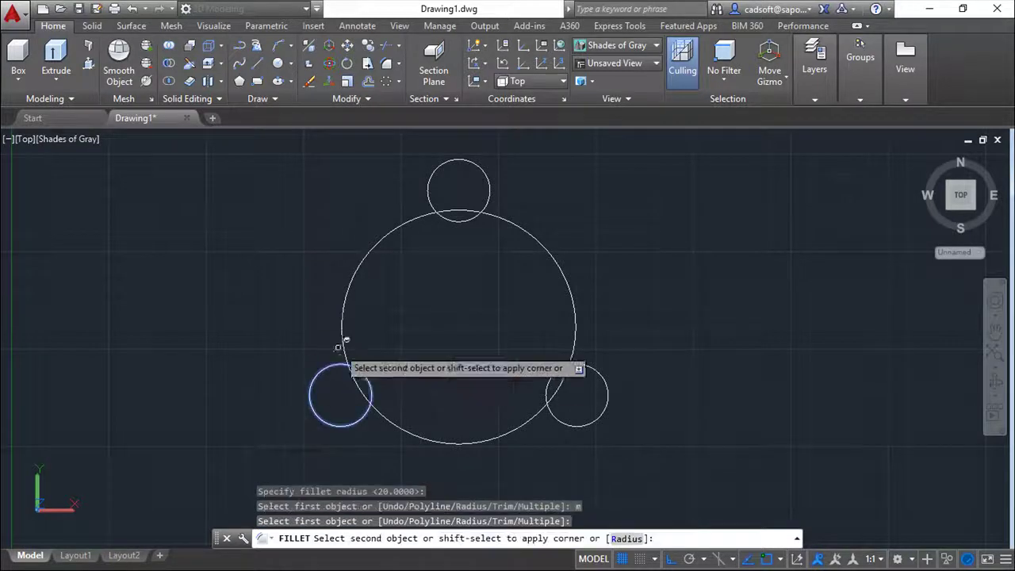
click(343, 341)
click(369, 412)
click(398, 413)
Fillet both sides of the lower-right and top circles to the central circle
click(537, 413)
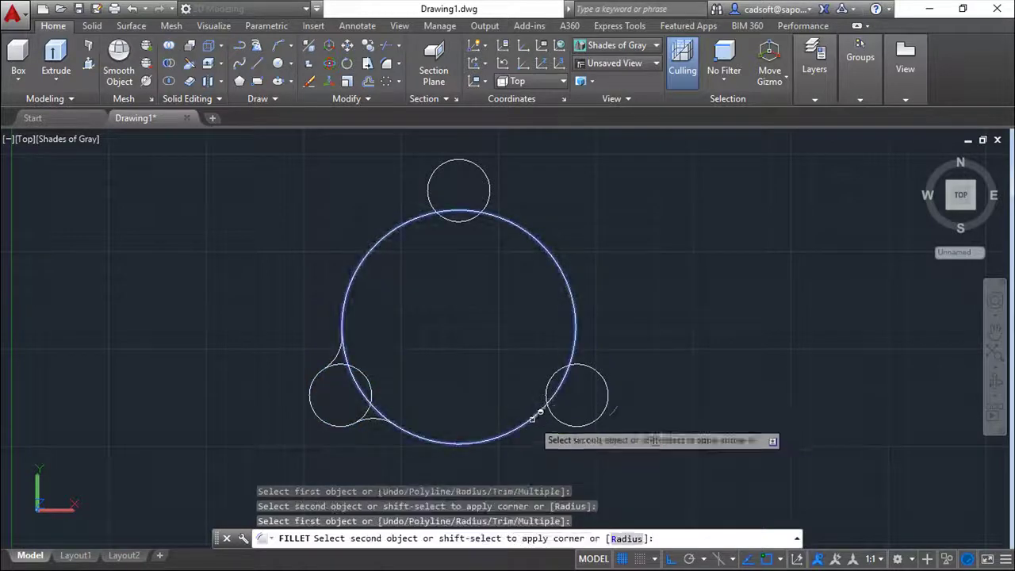
click(562, 408)
click(581, 345)
click(575, 346)
click(503, 218)
click(491, 201)
click(428, 192)
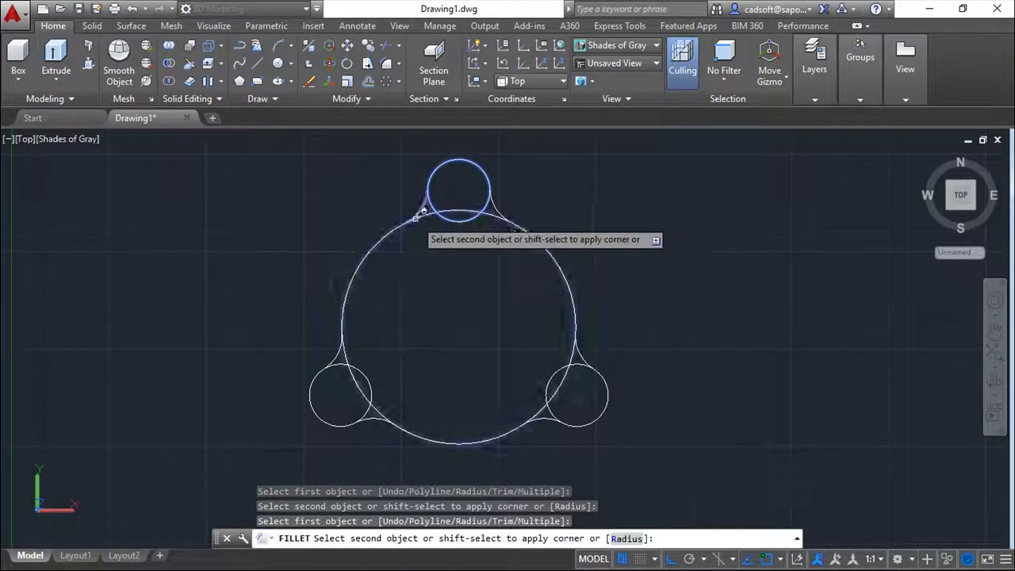
click(414, 217)
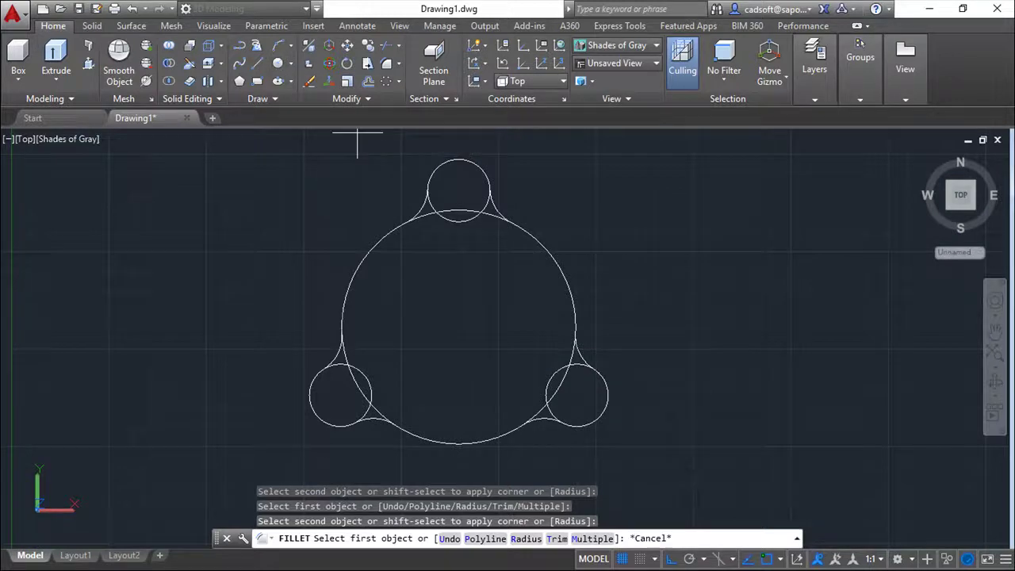
Draw a radius-45 circle concentric with the central circle
click(458, 325)
text(45)
key(Return)
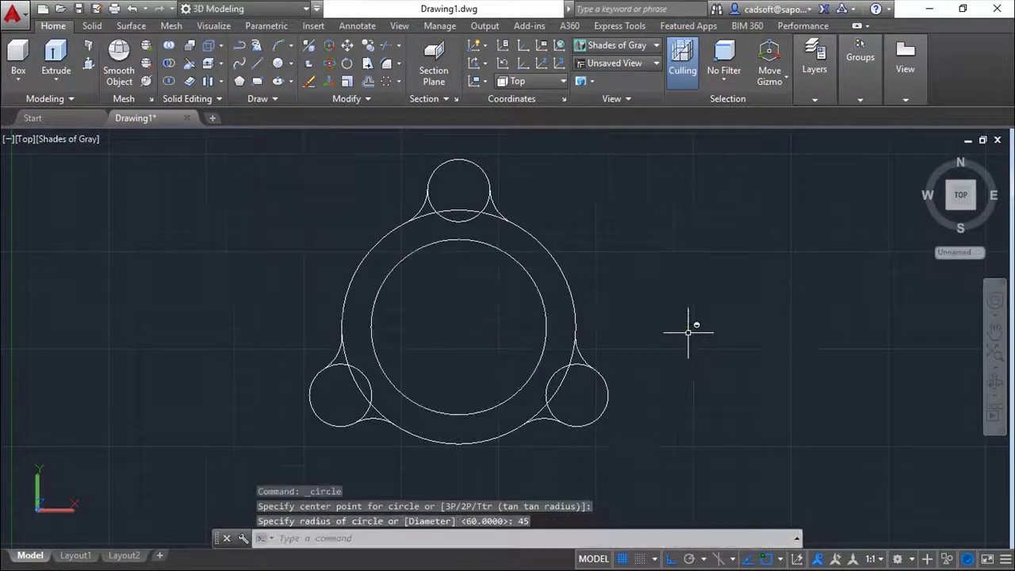
Window-select all the circles, clear the selection, and start Trim
key(Escape)
key(Escape)
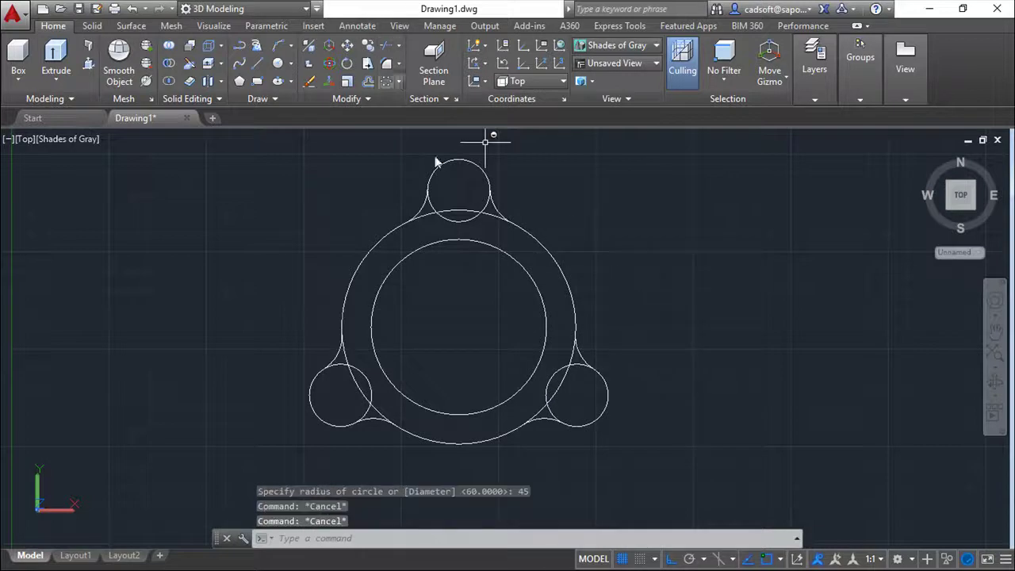
click(684, 475)
click(241, 153)
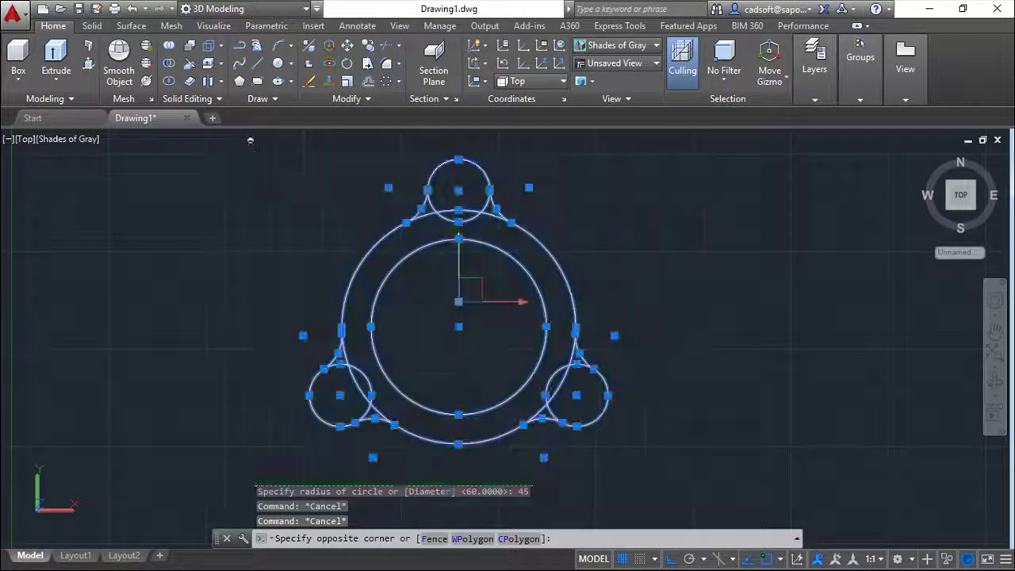
right_click(524, 296)
key(Escape)
key(Escape)
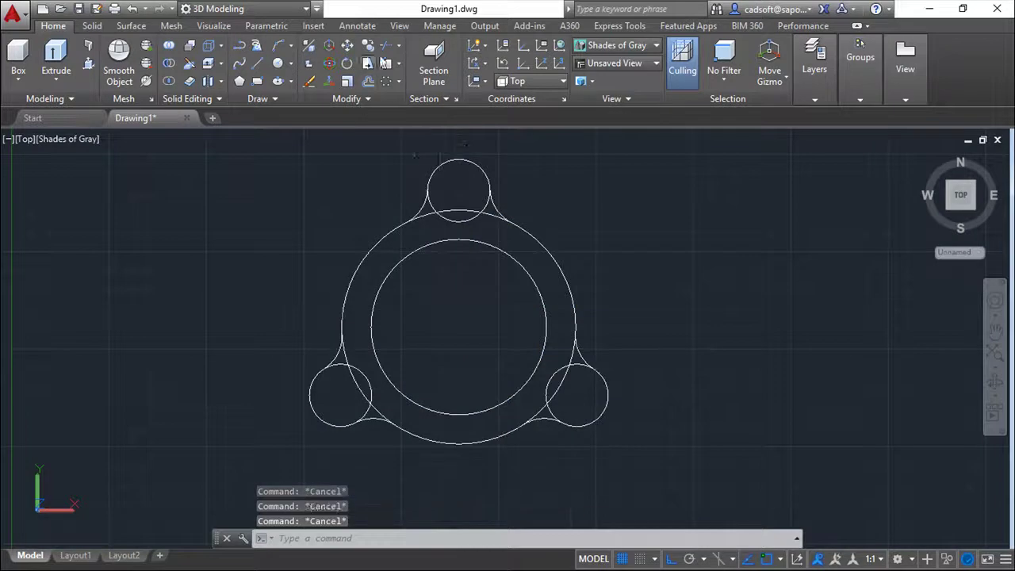
click(385, 47)
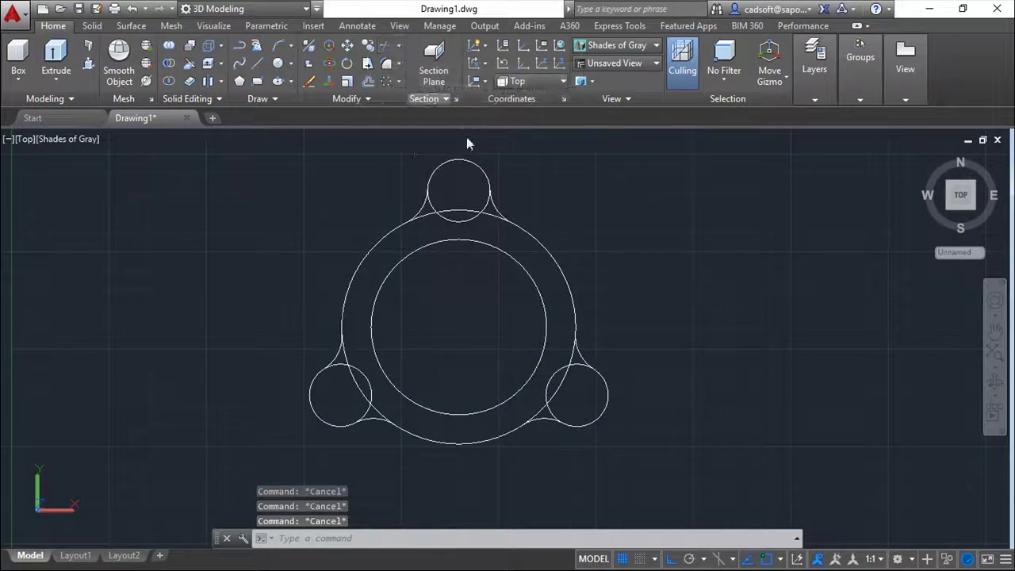
Select all 11 objects as edges and trim the overlapping arcs in every lobe
click(676, 490)
click(230, 129)
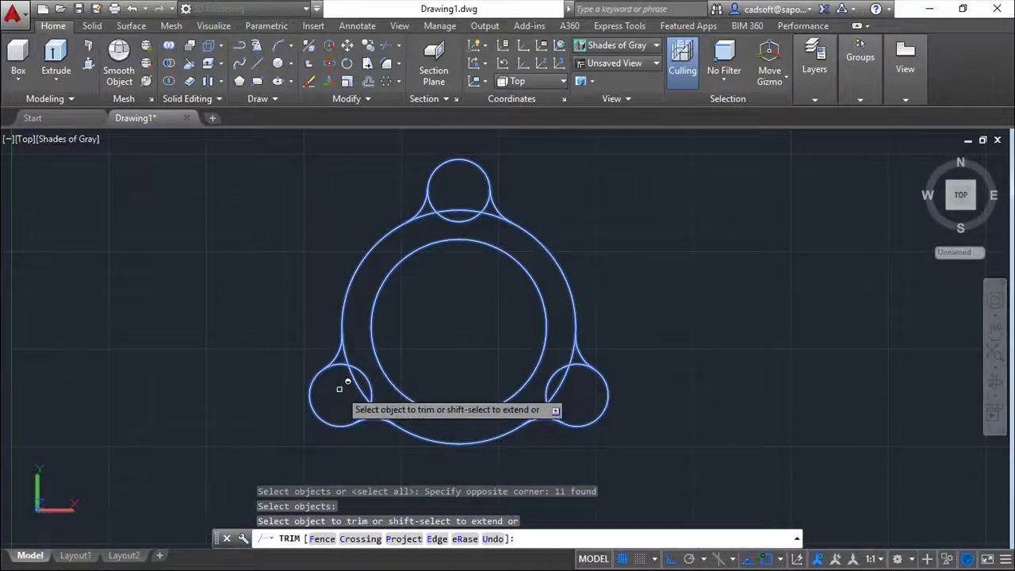
click(340, 364)
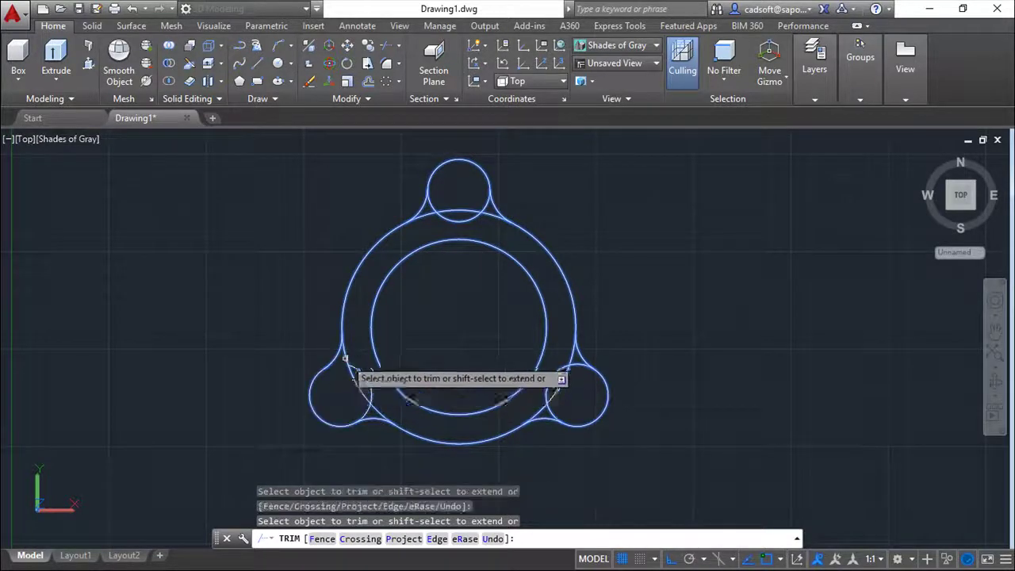
click(379, 413)
click(555, 406)
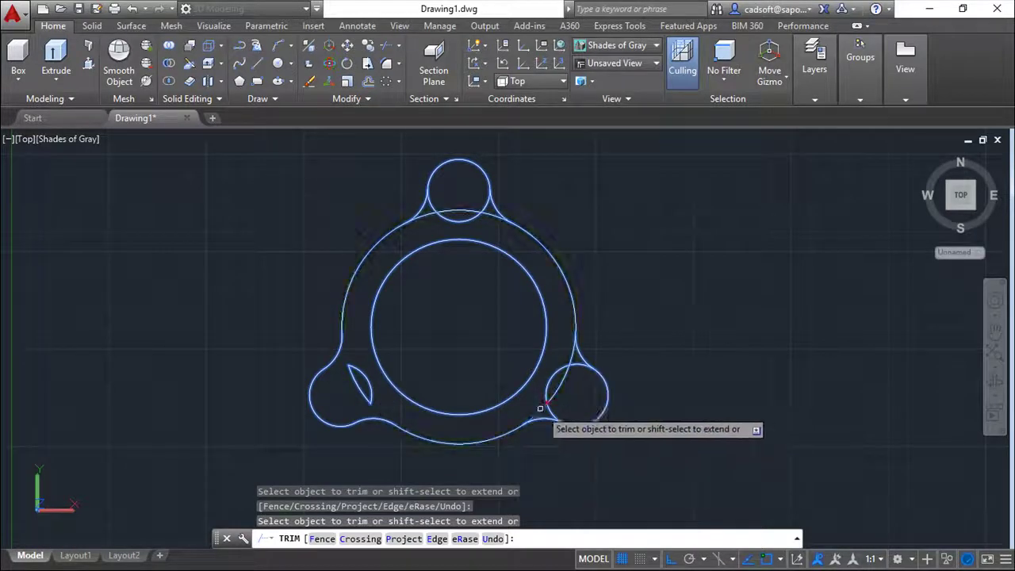
click(576, 362)
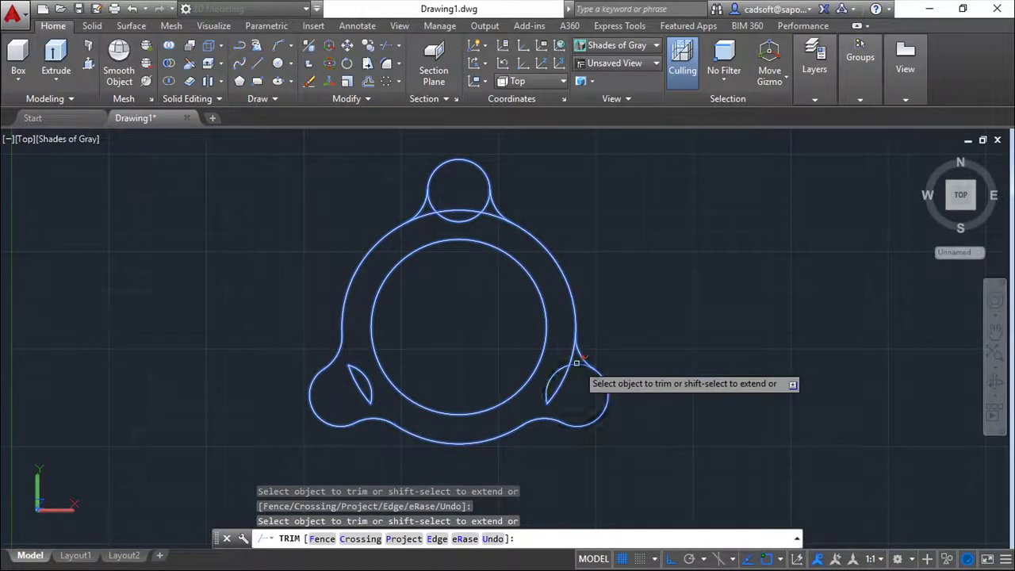
click(489, 211)
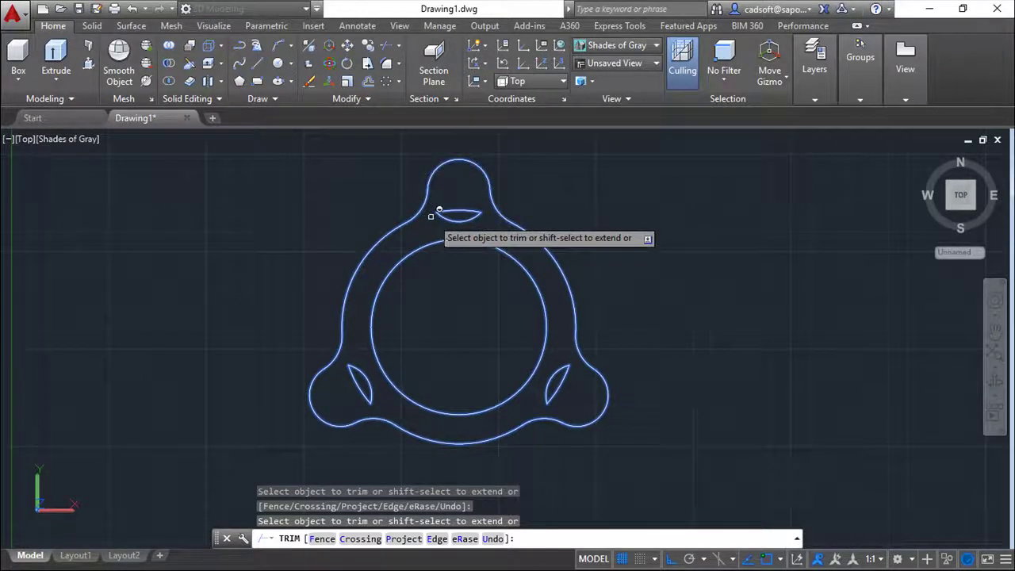
key(Escape)
Erase the leftover lens-shaped arcs in the top, left and right lobes
click(308, 81)
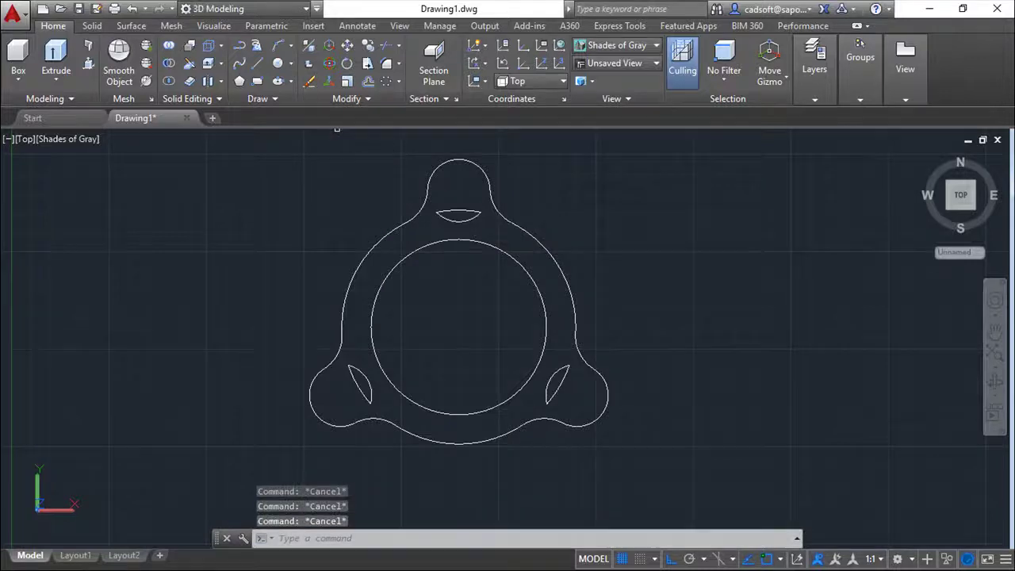
click(471, 210)
click(469, 211)
click(464, 218)
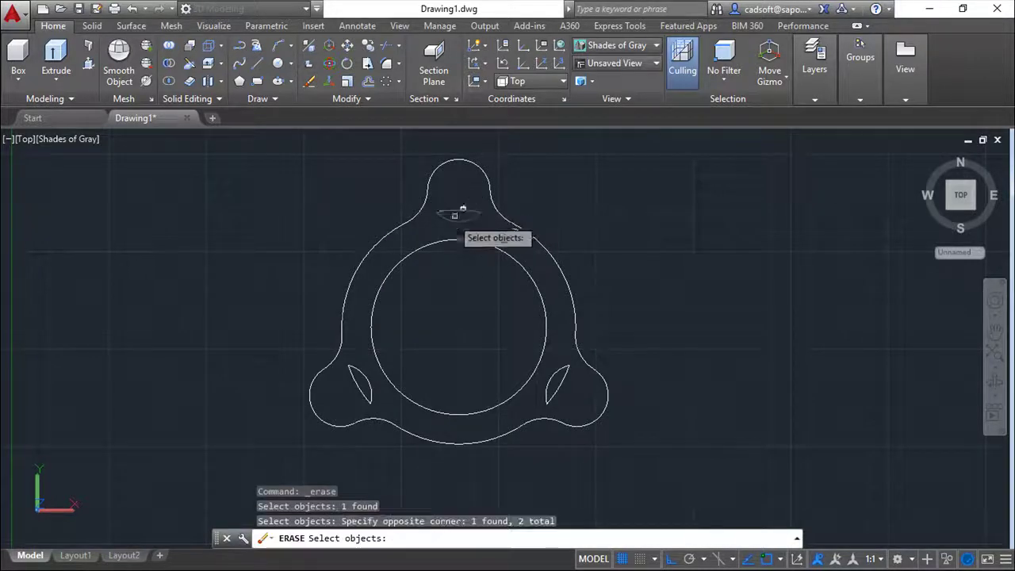
click(362, 372)
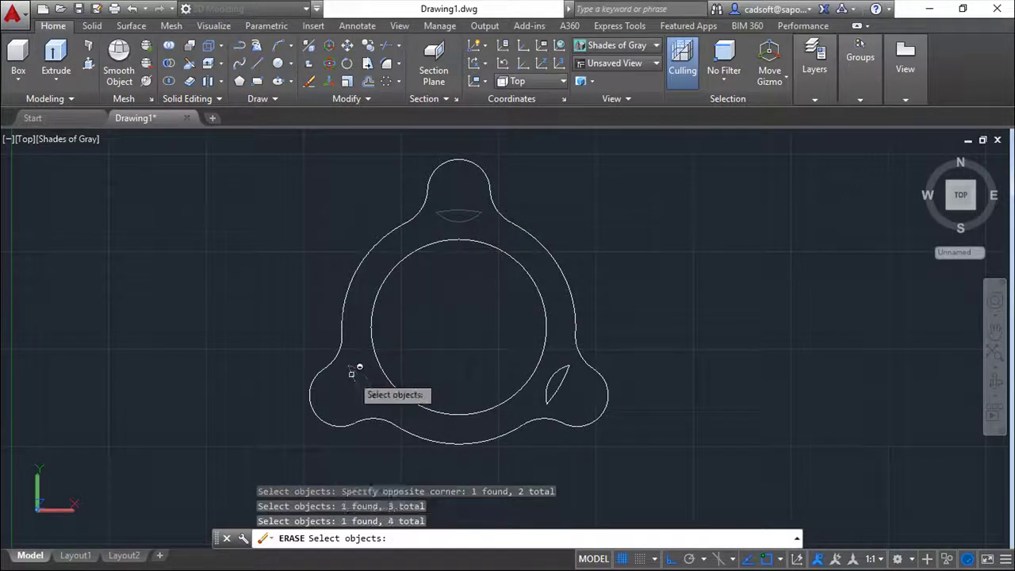
click(560, 382)
click(577, 396)
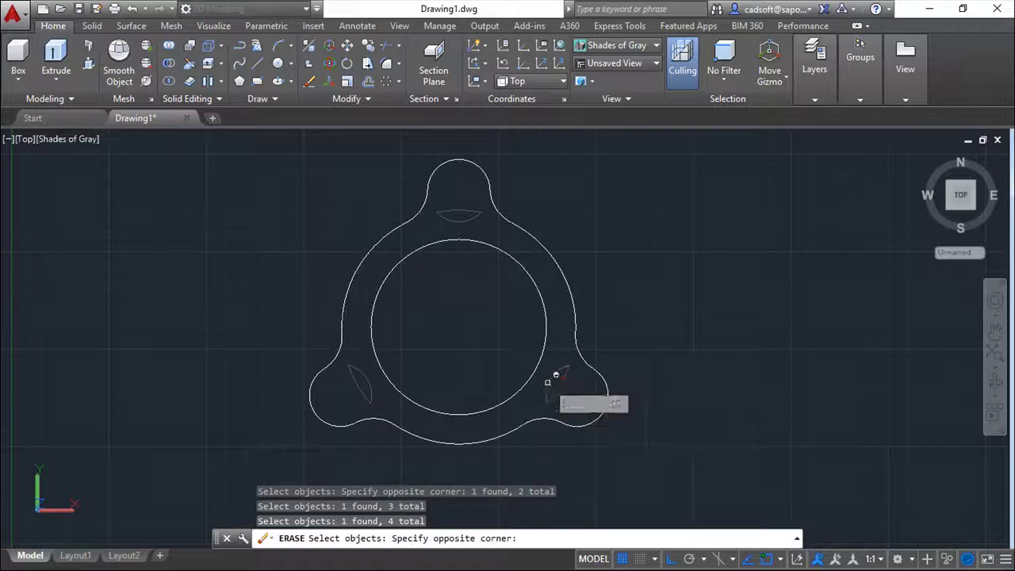
click(551, 378)
key(Return)
scroll(628, 289, up, 2)
scroll(625, 293, down, 2)
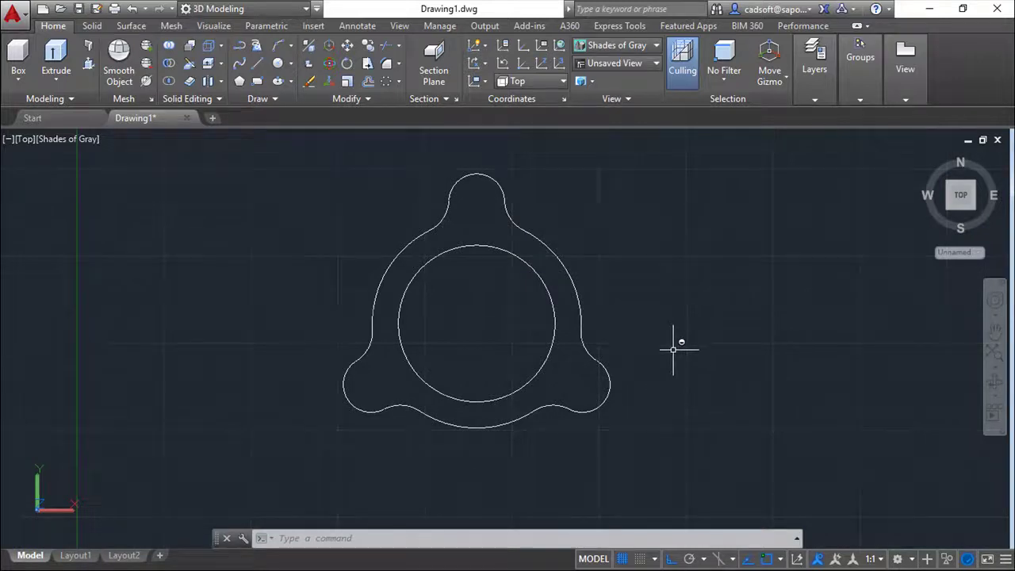
Press-pull the ring between the lobed outline and inner circle up 7.5 units
shift+middle_drag(673, 349, 655, 263)
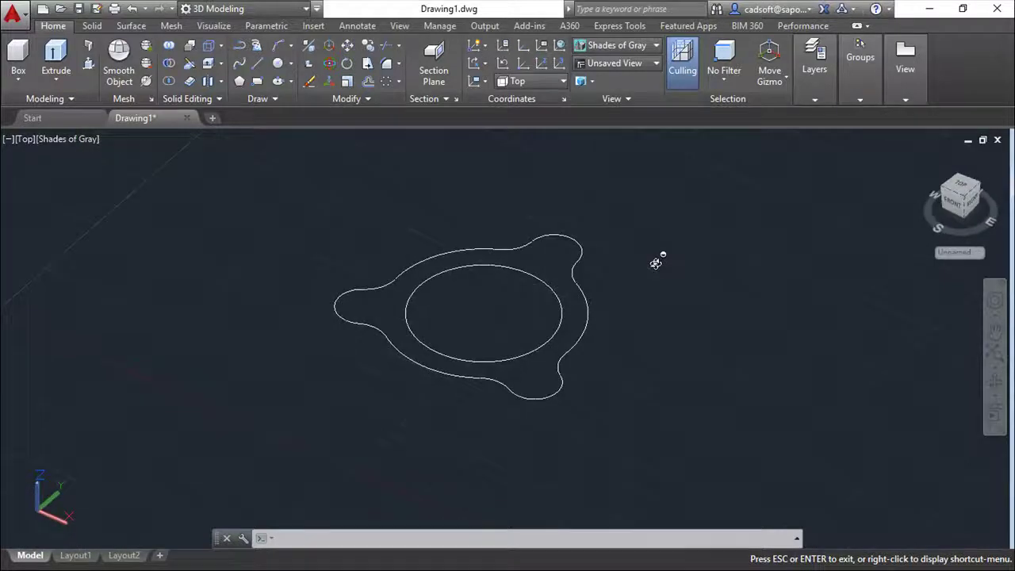
click(90, 26)
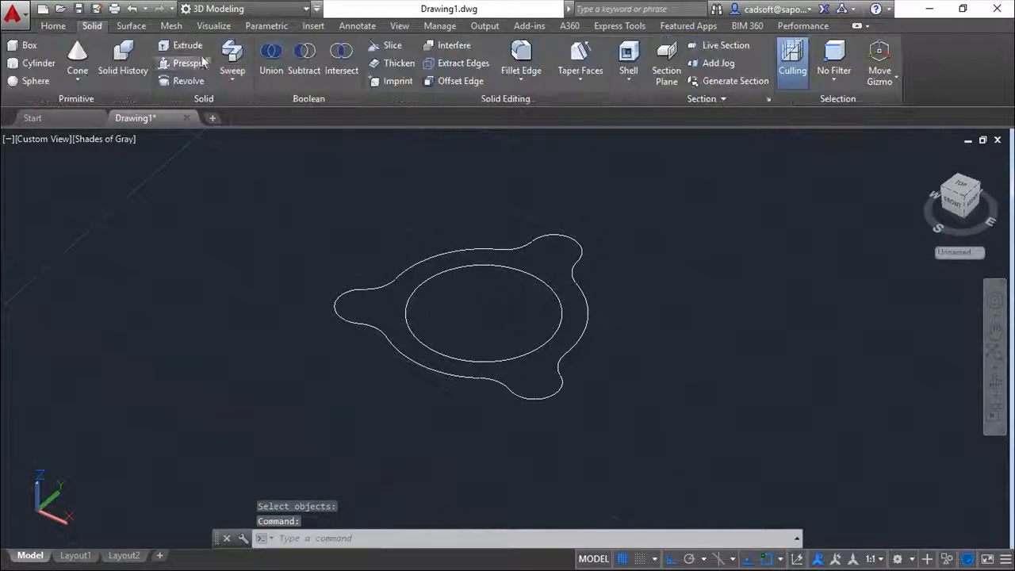
click(186, 65)
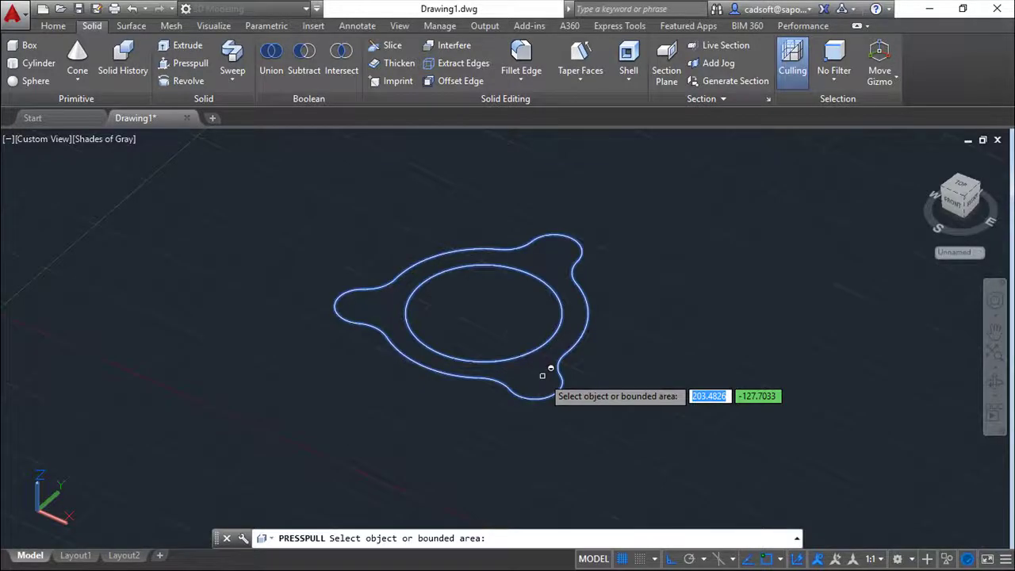
click(542, 375)
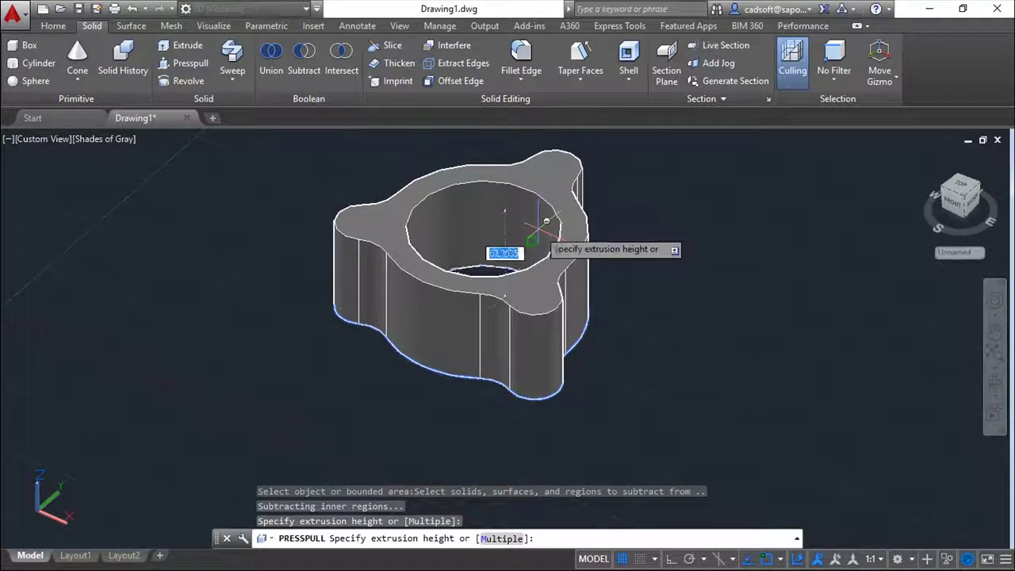
text(7.5)
key(Return)
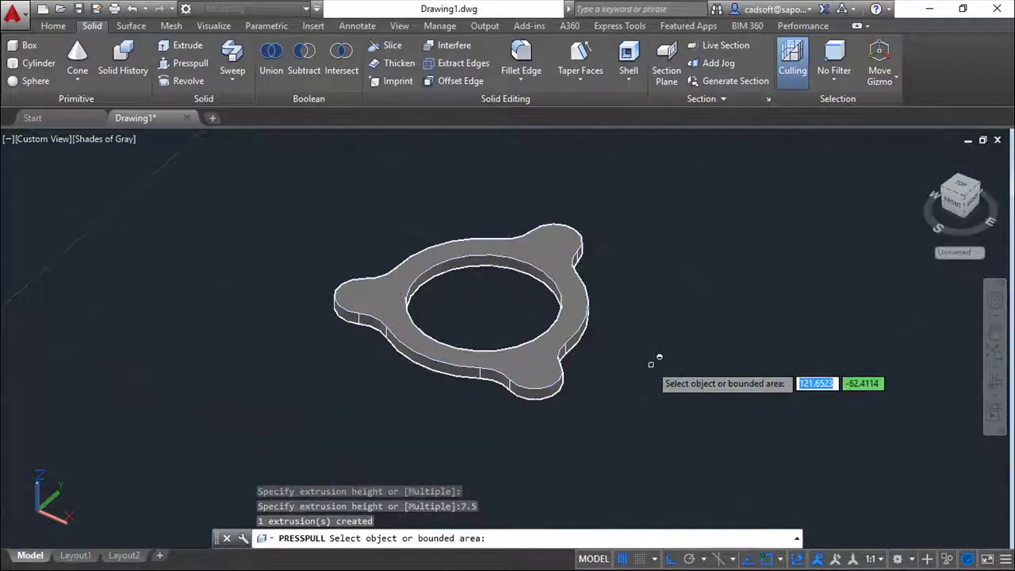
shift+middle_drag(650, 364, 664, 347)
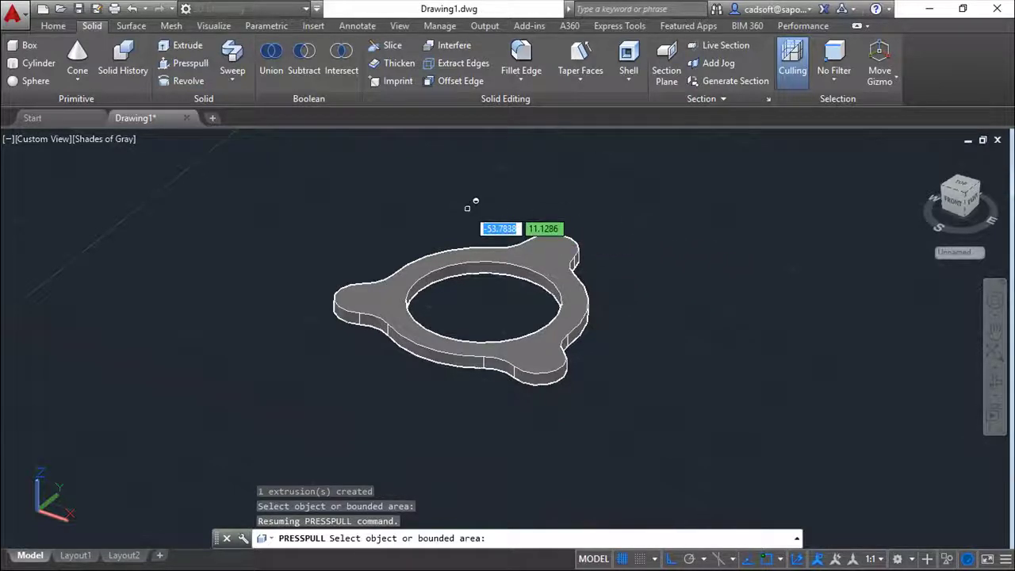
click(186, 51)
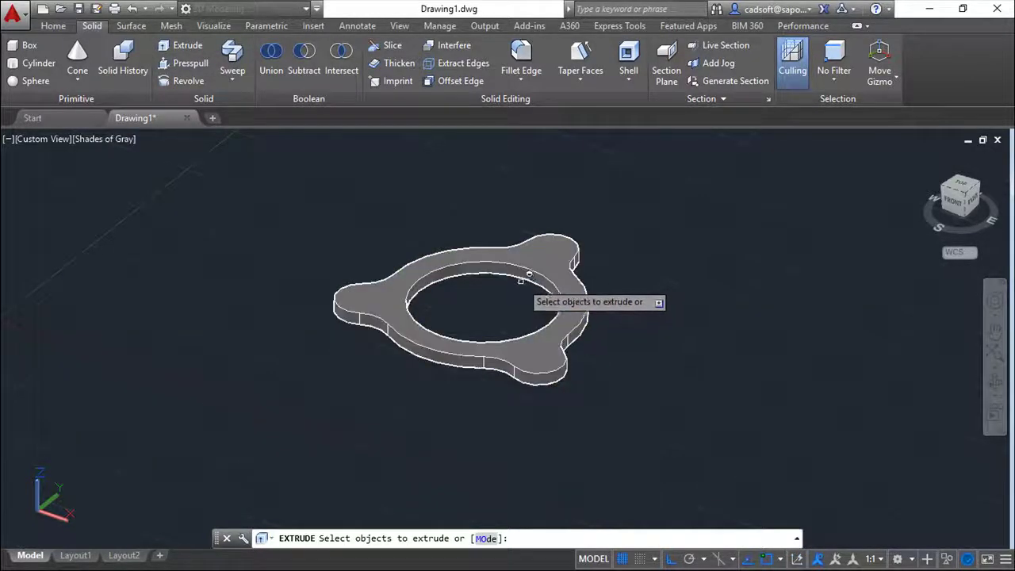
click(520, 283)
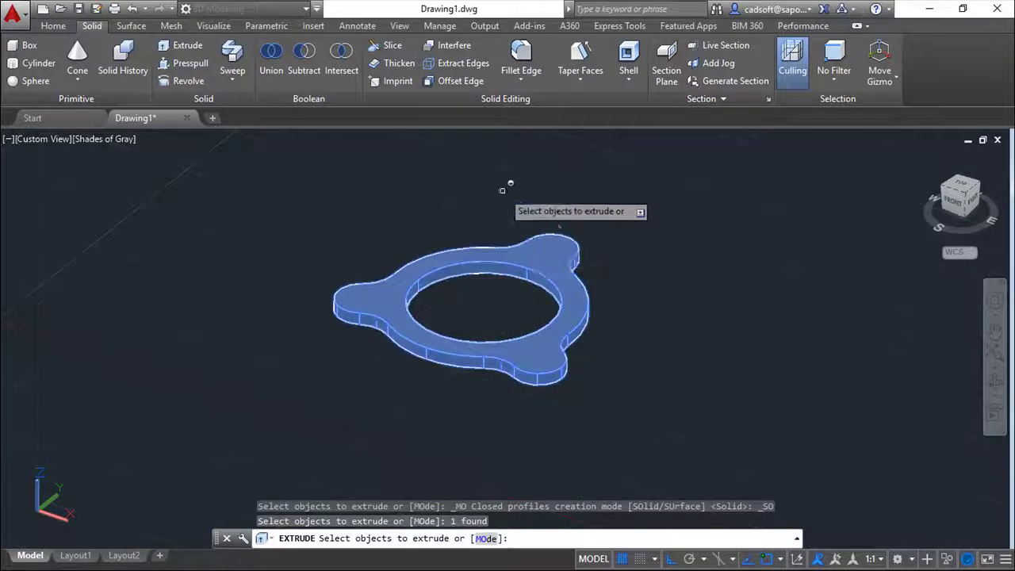
key(Return)
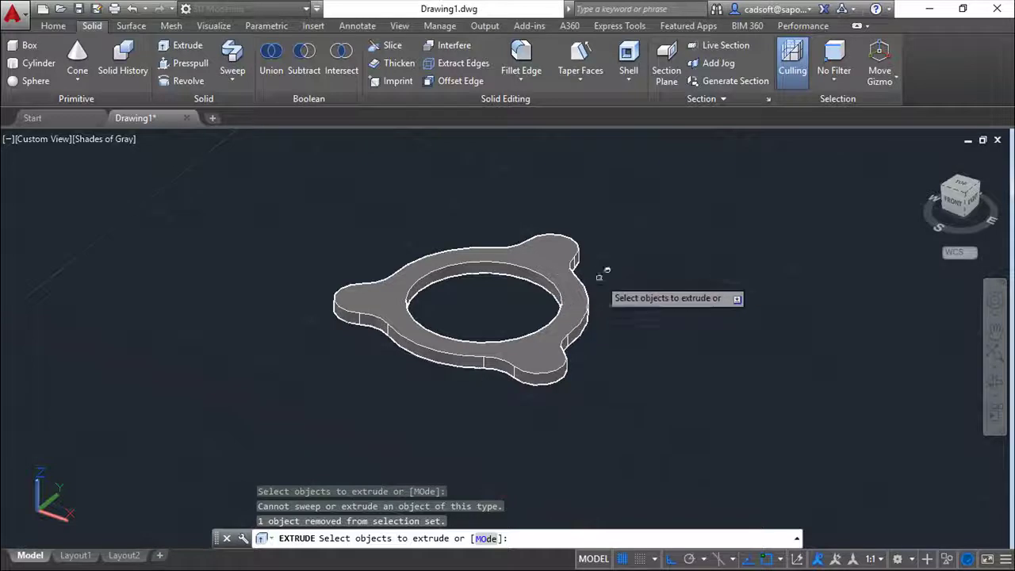
scroll(603, 272, up, 3)
middle_drag(616, 291, 660, 269)
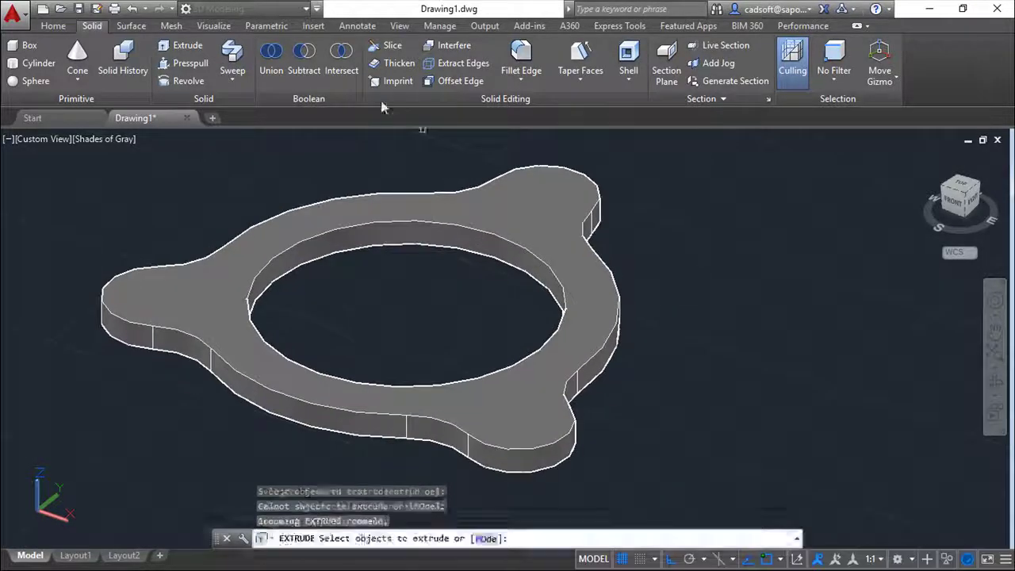
key(Escape)
key(Escape)
key(Escape)
click(54, 27)
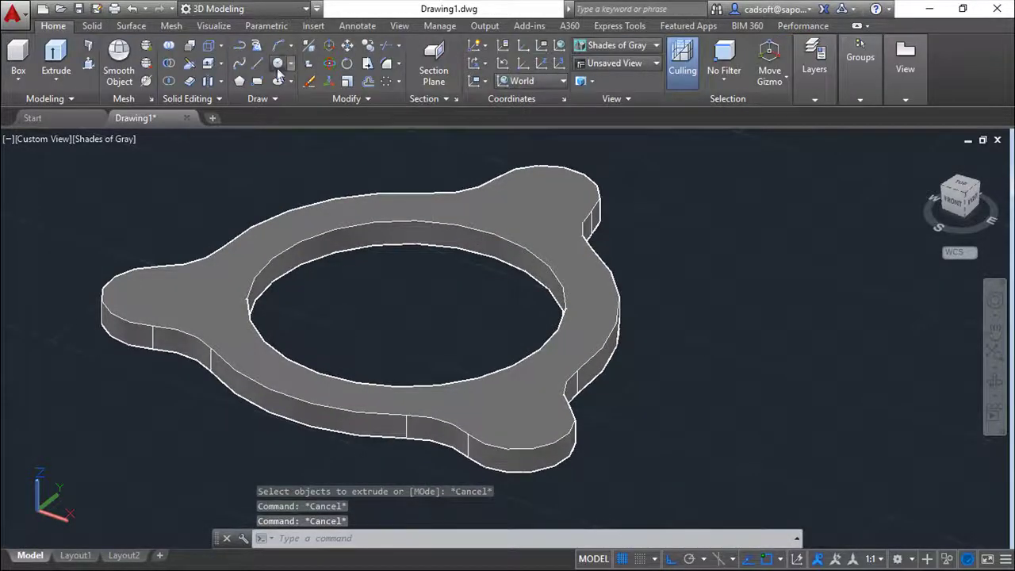
Draw a radius-45 circle at the bore centre
click(278, 66)
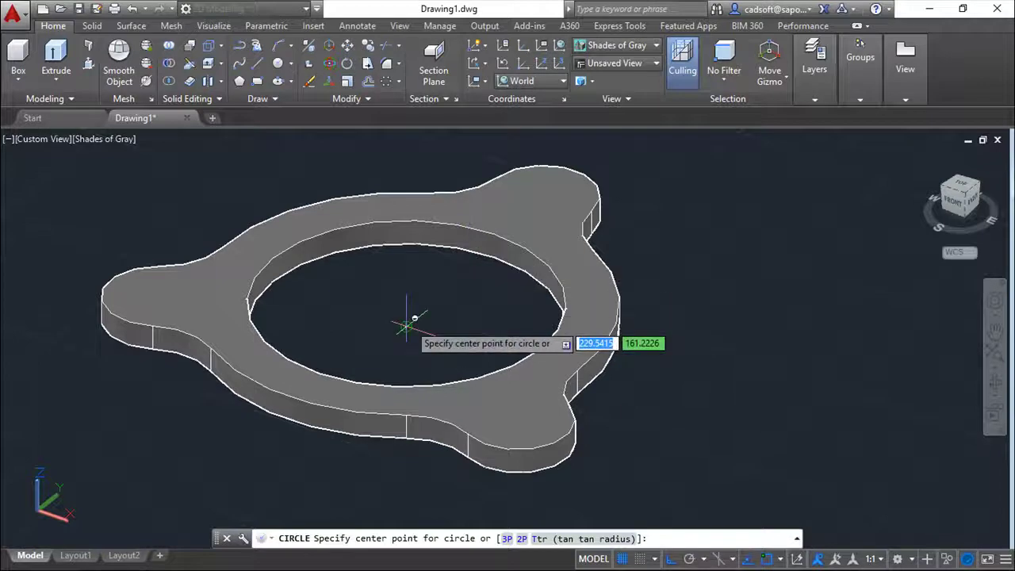
click(406, 326)
text(45)
key(Return)
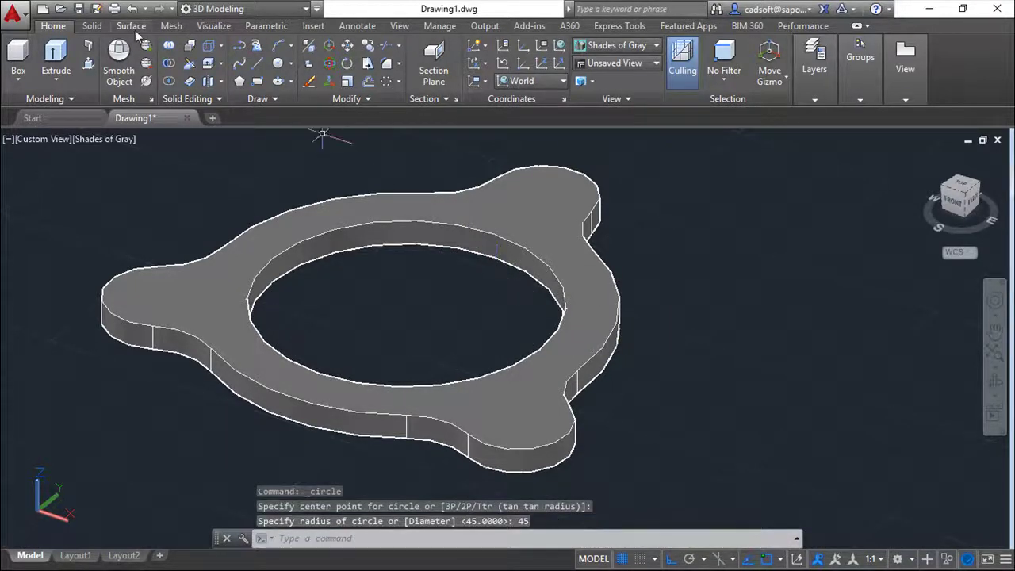
Press-pull the new circle into a 22.5-high cylinder
click(92, 25)
click(182, 45)
key(Escape)
key(ctrl+shift+e)
click(406, 317)
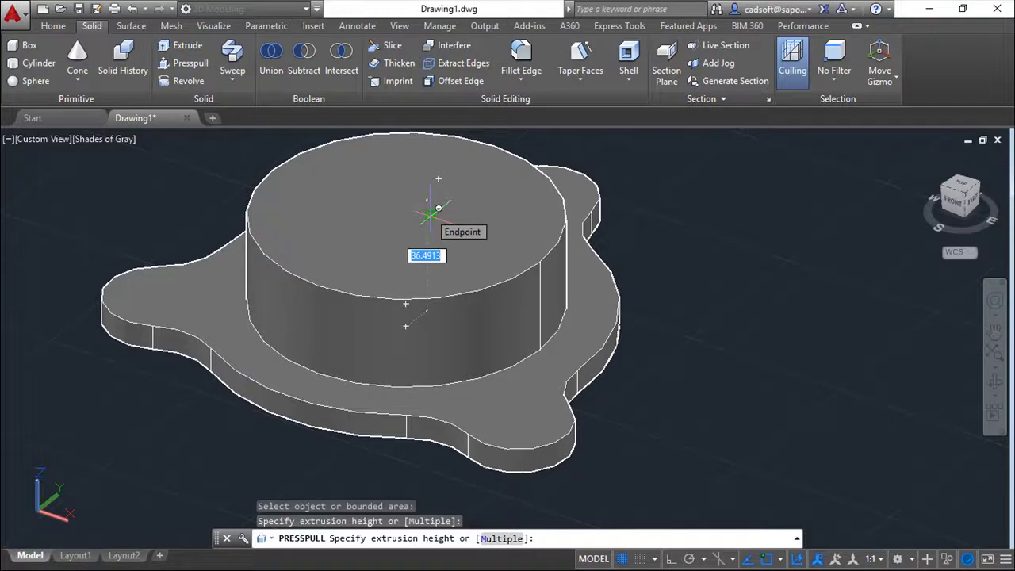
text(22)
key(Return)
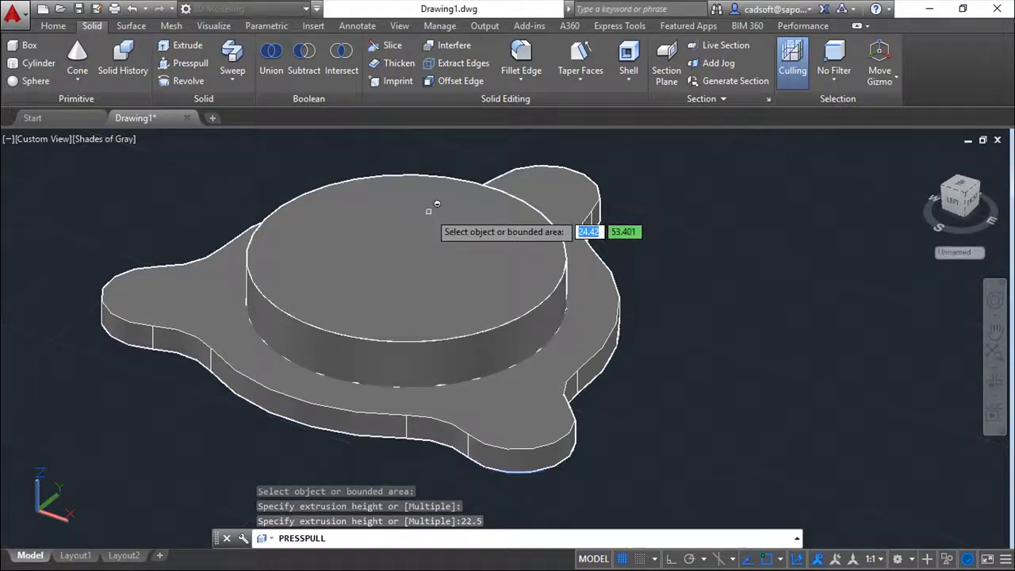
click(53, 26)
Draw a 75-diameter circle centred on the boss's top face
click(287, 66)
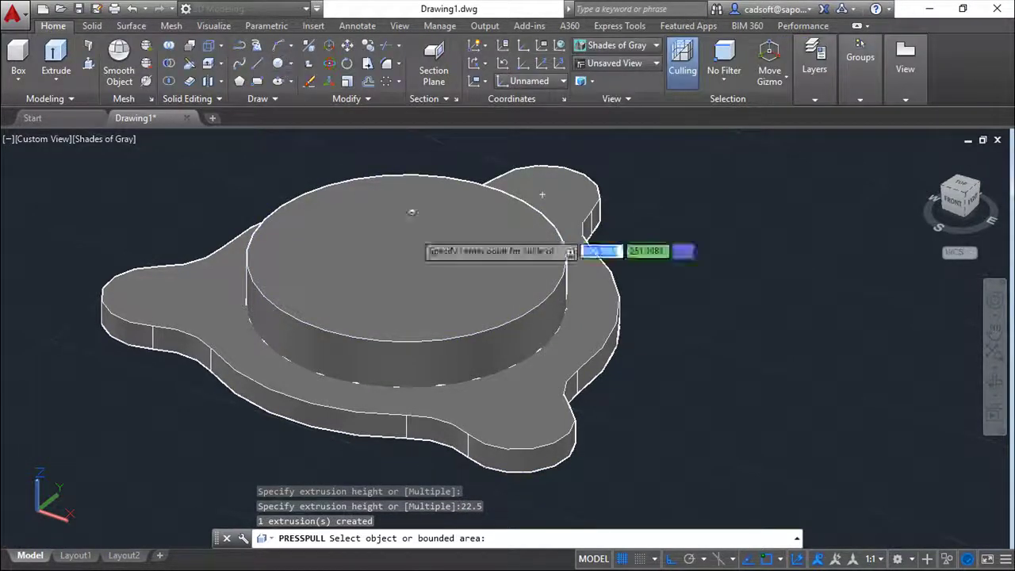
click(407, 258)
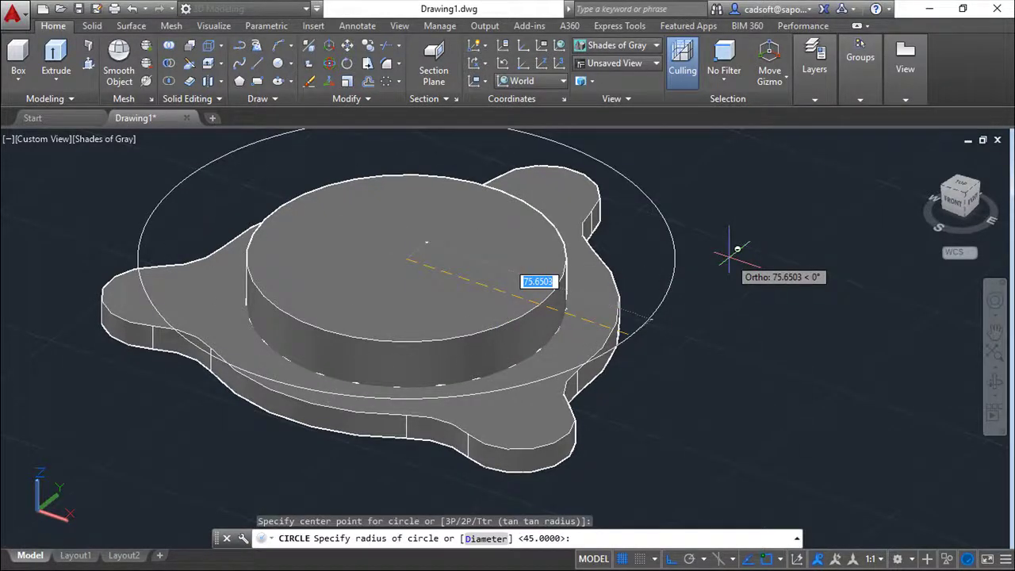
text(d)
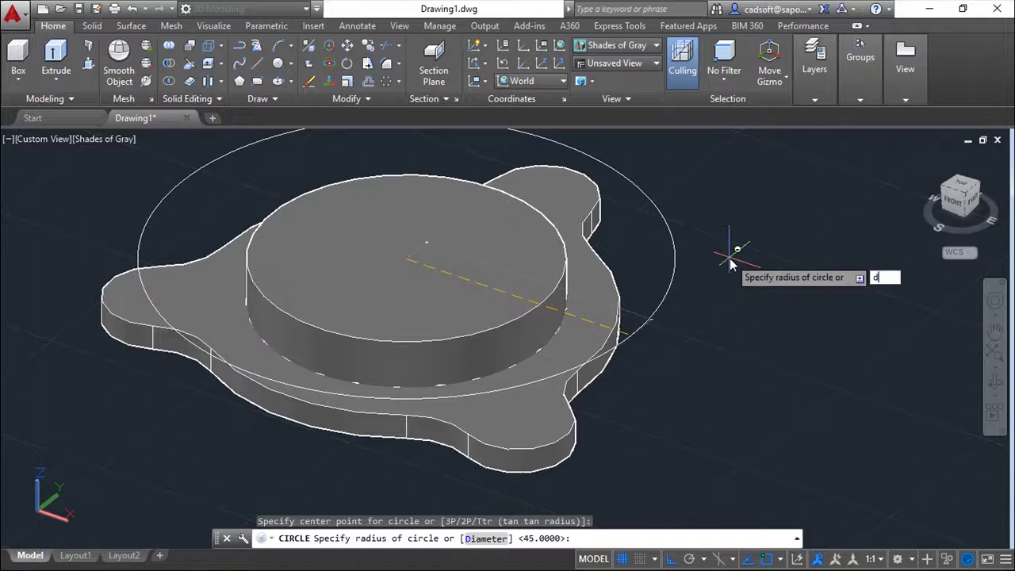
key(Return)
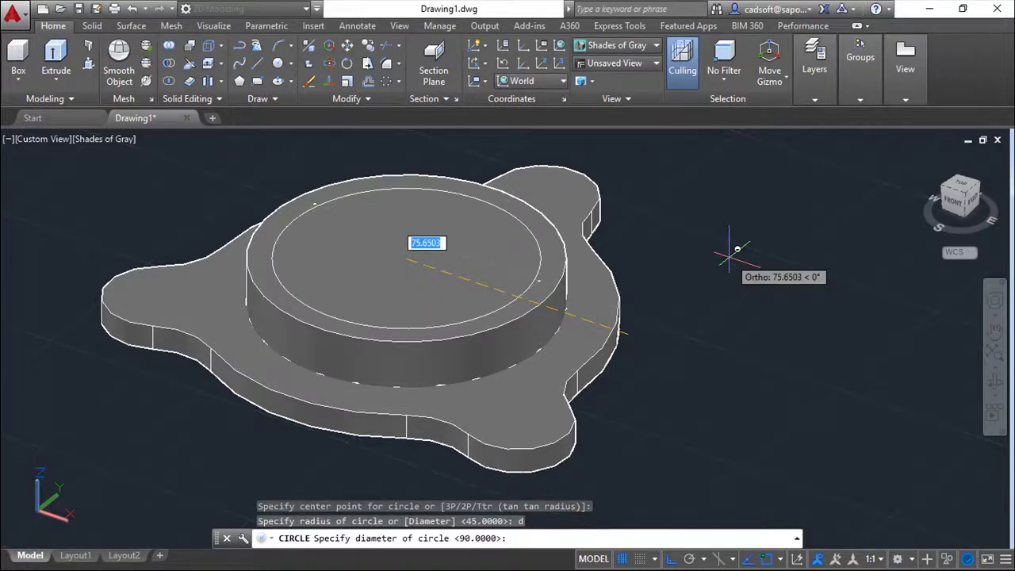
text(75)
key(Return)
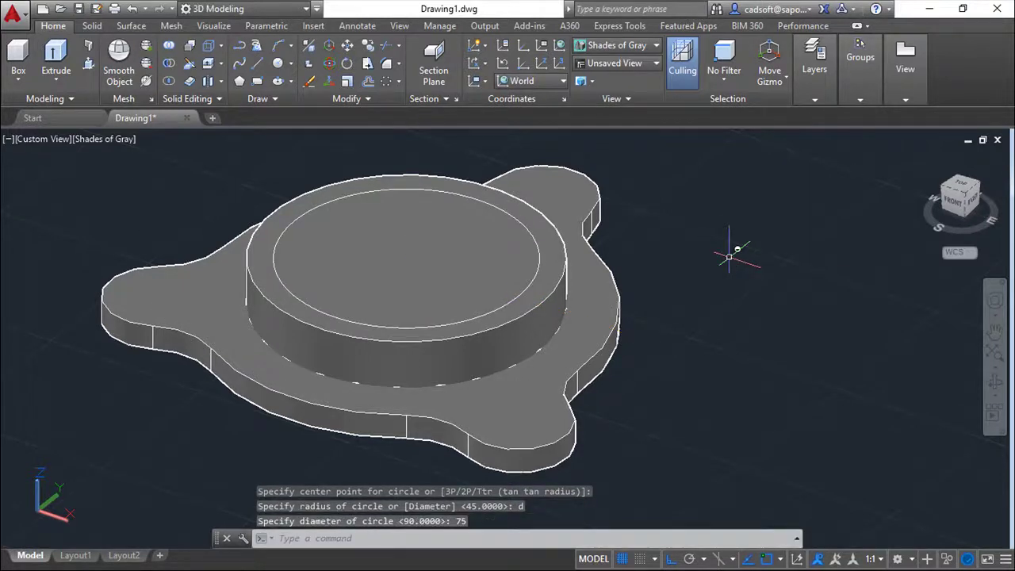
Press-pull the 75-diameter circle 10 units up into a raised disc
click(91, 28)
click(184, 63)
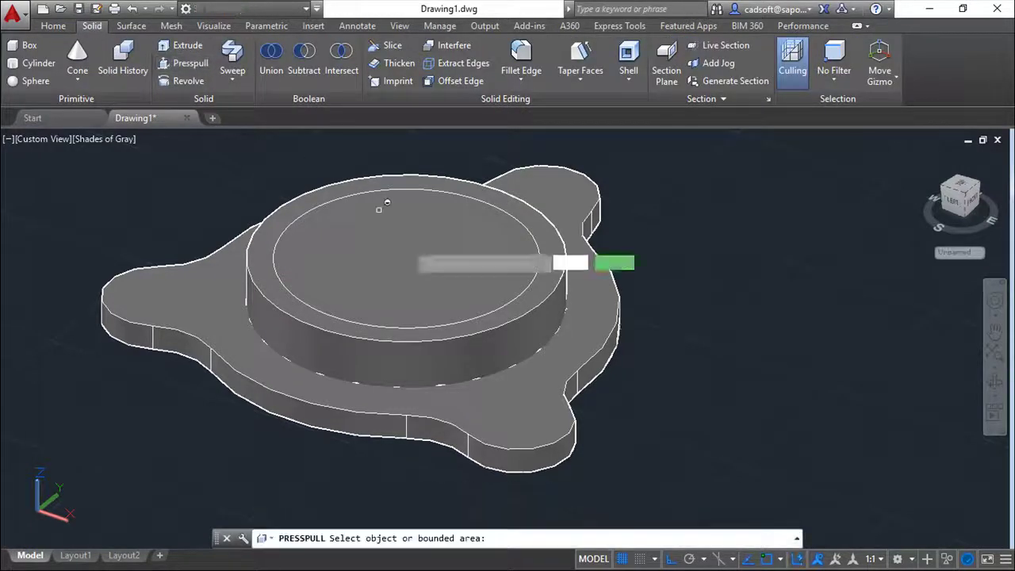
click(410, 244)
text(10)
key(Return)
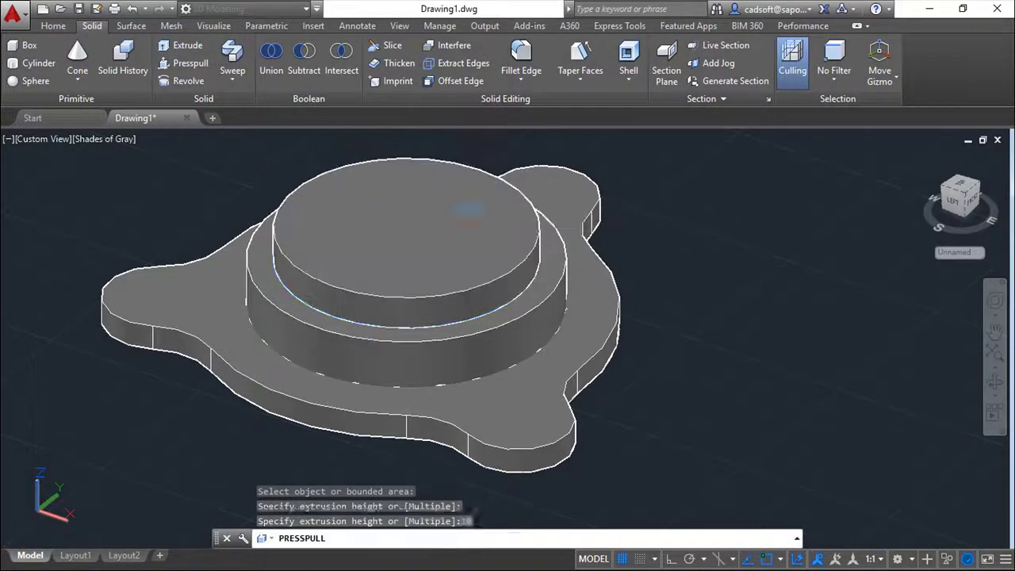
middle_drag(765, 291, 730, 394)
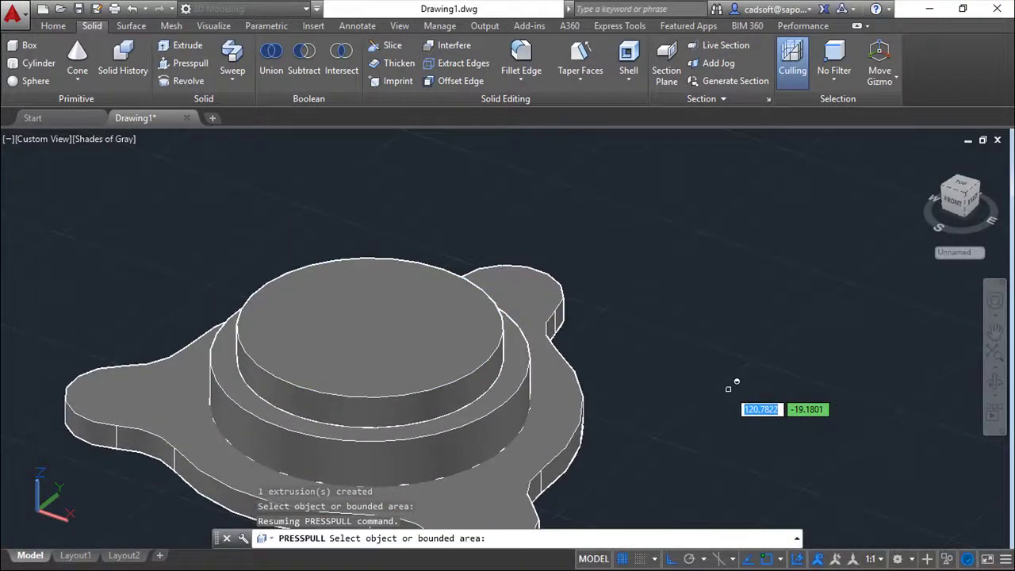
click(54, 26)
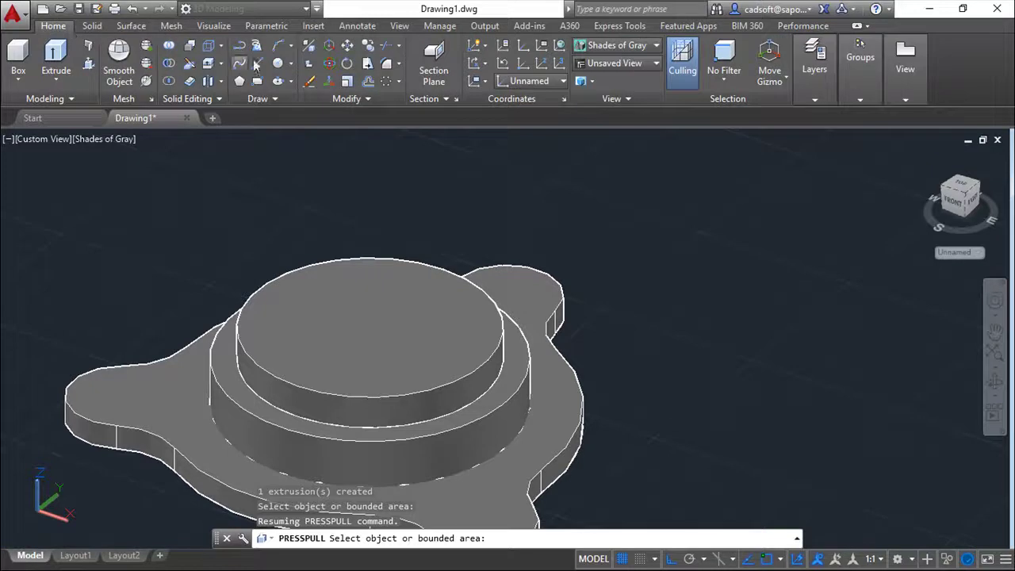
Draw a radius-45 circle centred on the raised disc's top
click(280, 64)
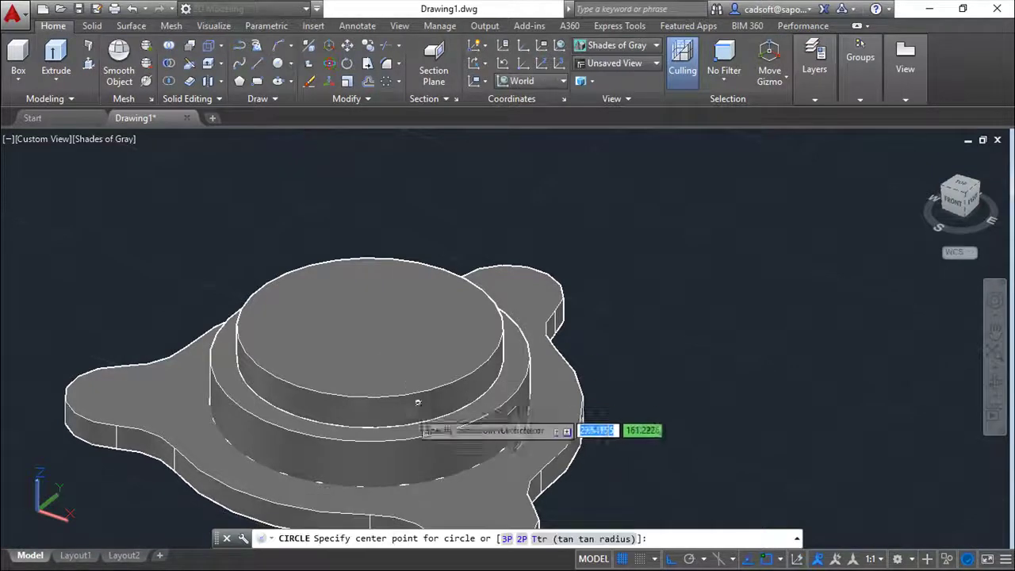
click(378, 320)
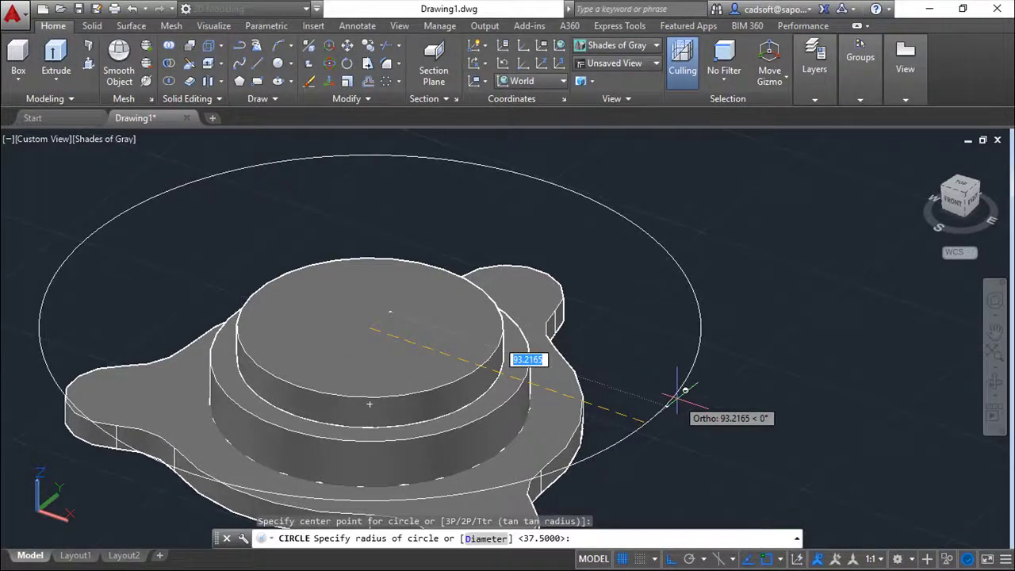
text(45)
key(Return)
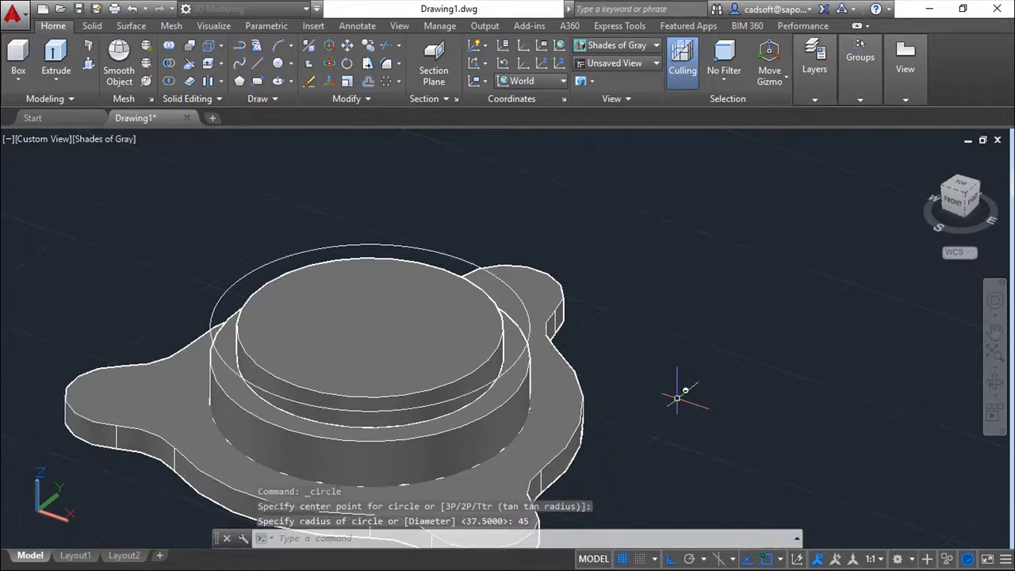
Extrude the radius-45 circle 20 units into a cylinder
click(92, 26)
click(190, 64)
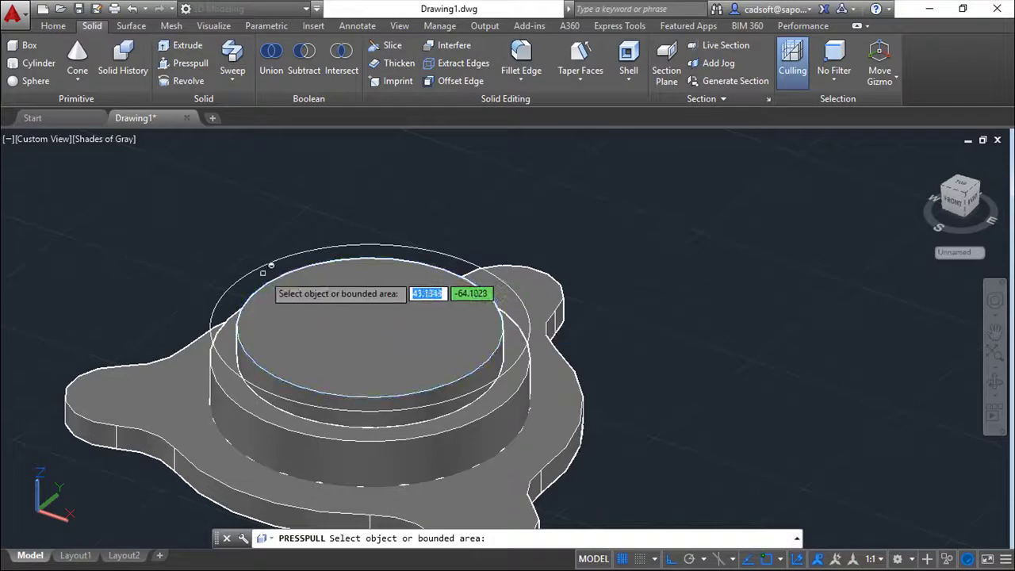
click(168, 49)
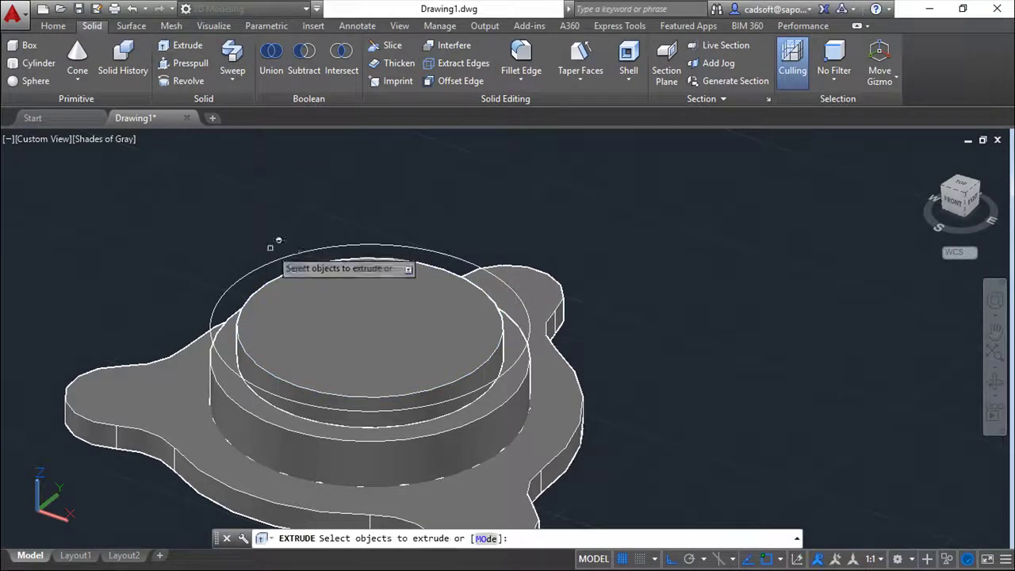
click(283, 255)
right_click(270, 215)
click(301, 222)
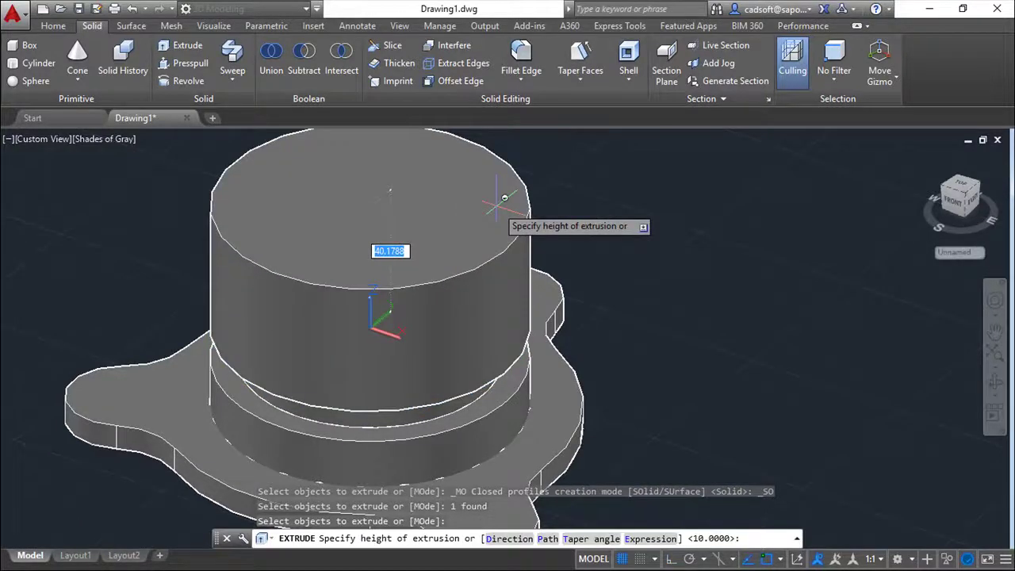
text(0)
key(Return)
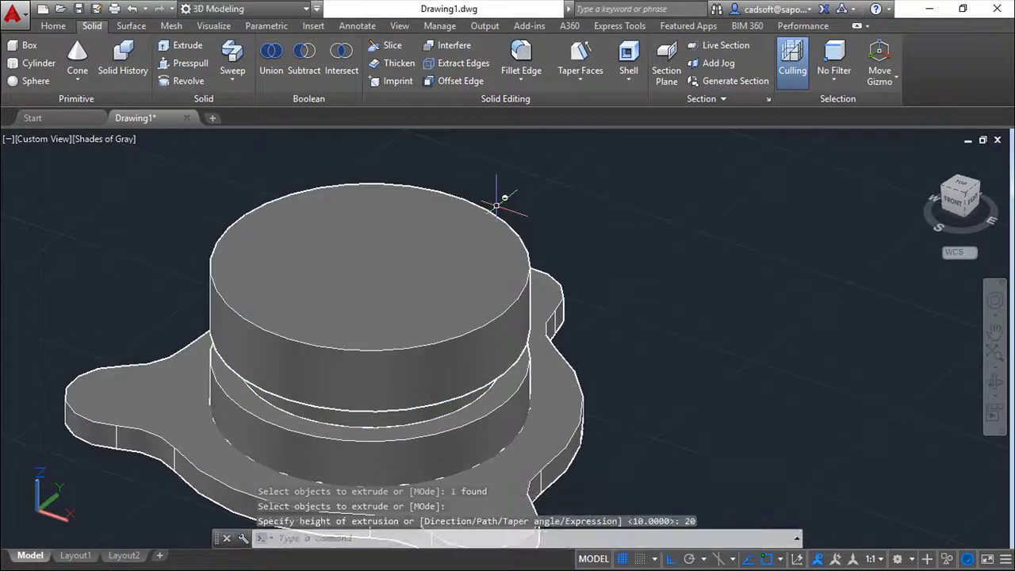
click(53, 25)
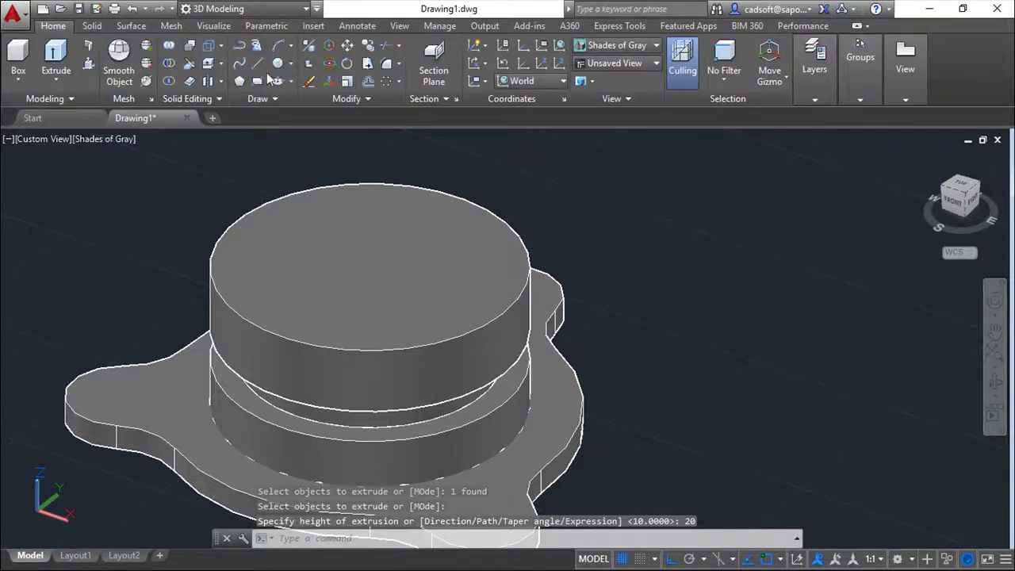
Place a 75-diameter circle at the centre of the radius-45 cap cylinder's top face
click(278, 67)
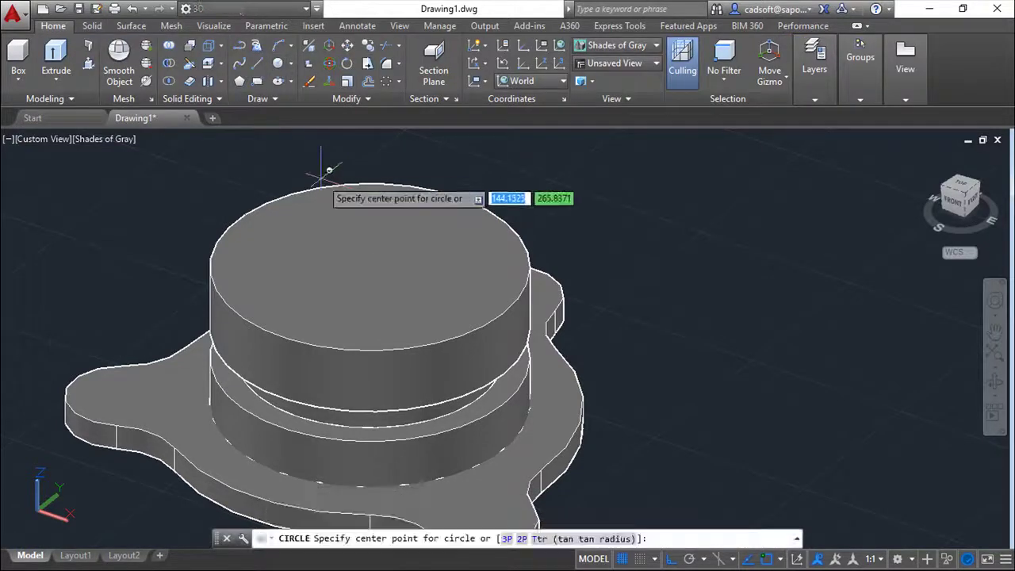
click(369, 262)
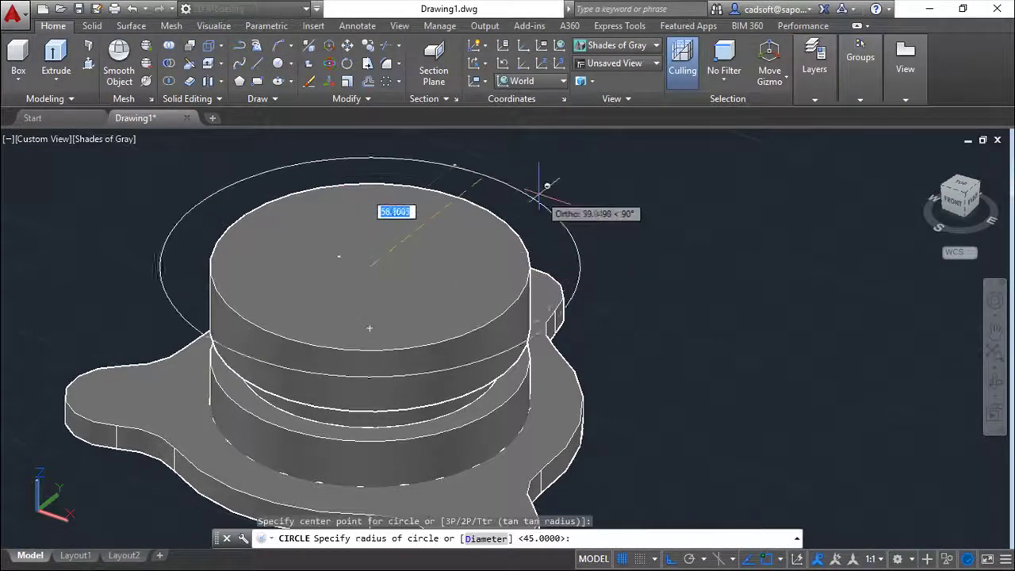
text(d)
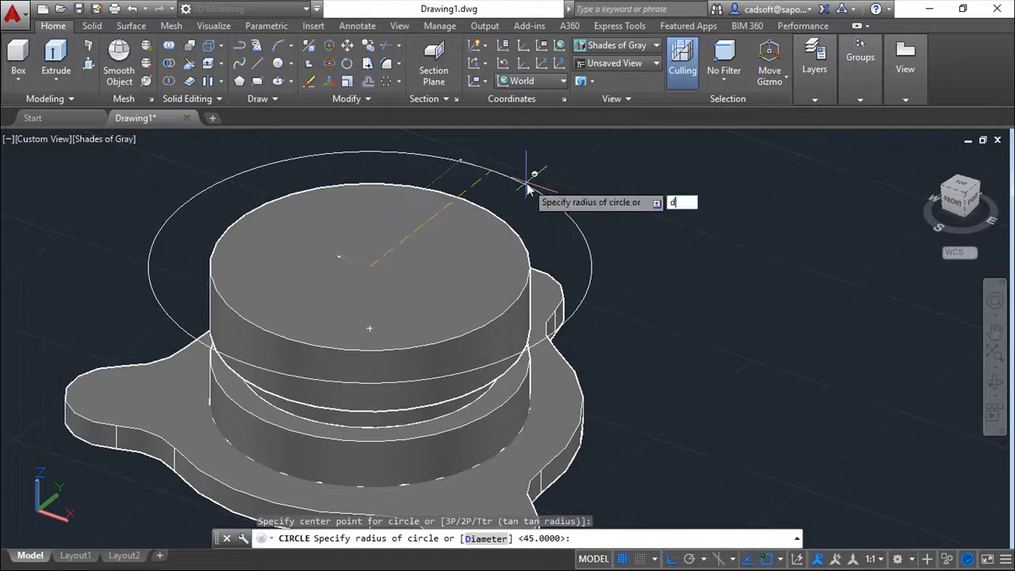
key(Return)
text(75)
key(Return)
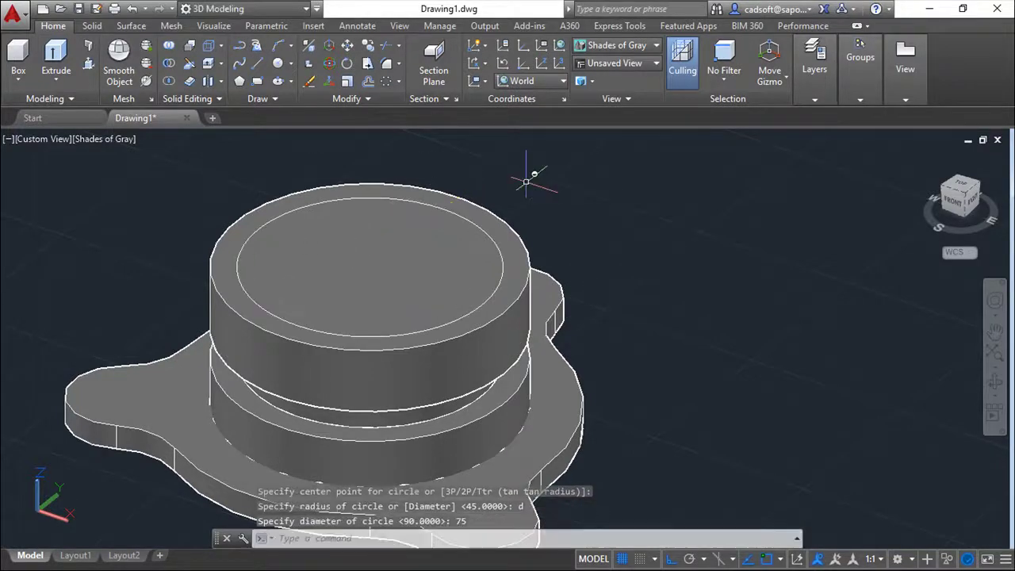
middle_drag(604, 230, 603, 276)
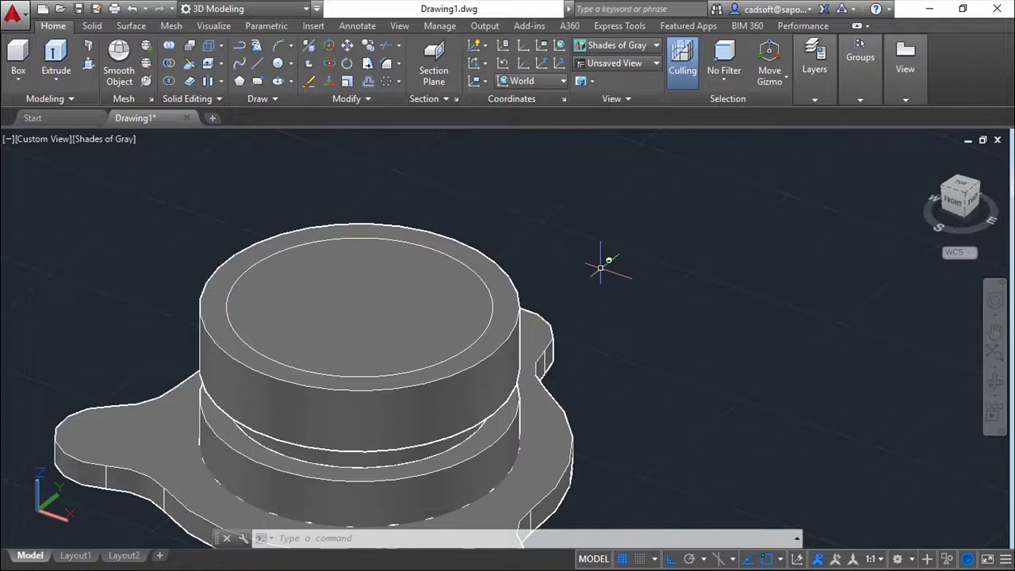
Press-pull the 75-diameter circle up 10 units
click(92, 26)
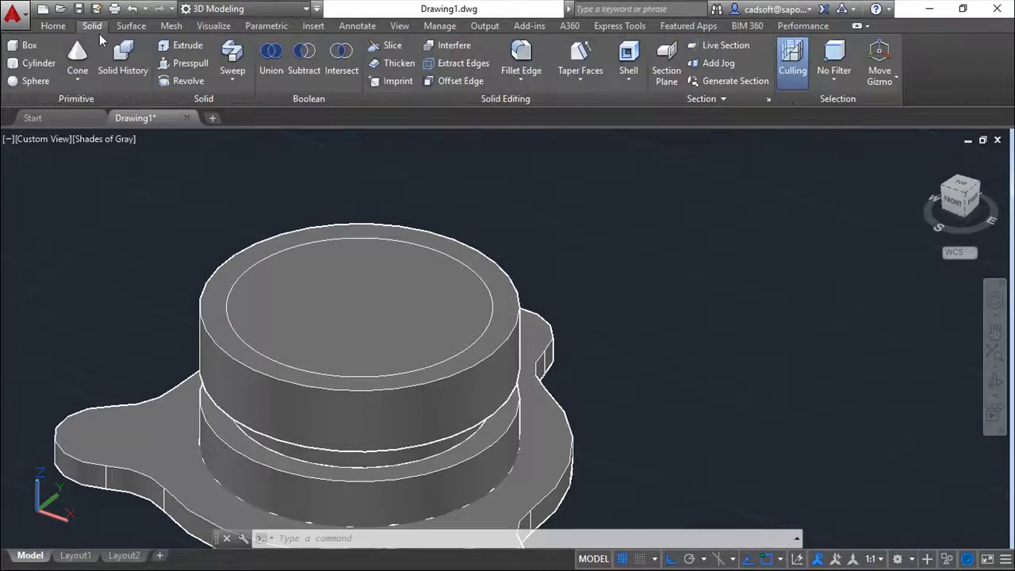
click(189, 63)
click(379, 311)
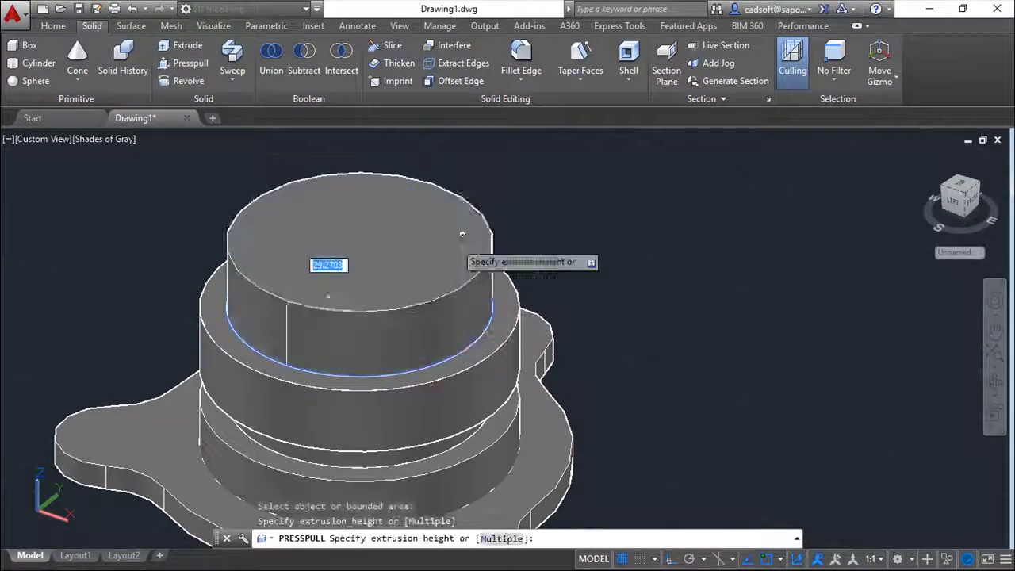
text(10)
key(Return)
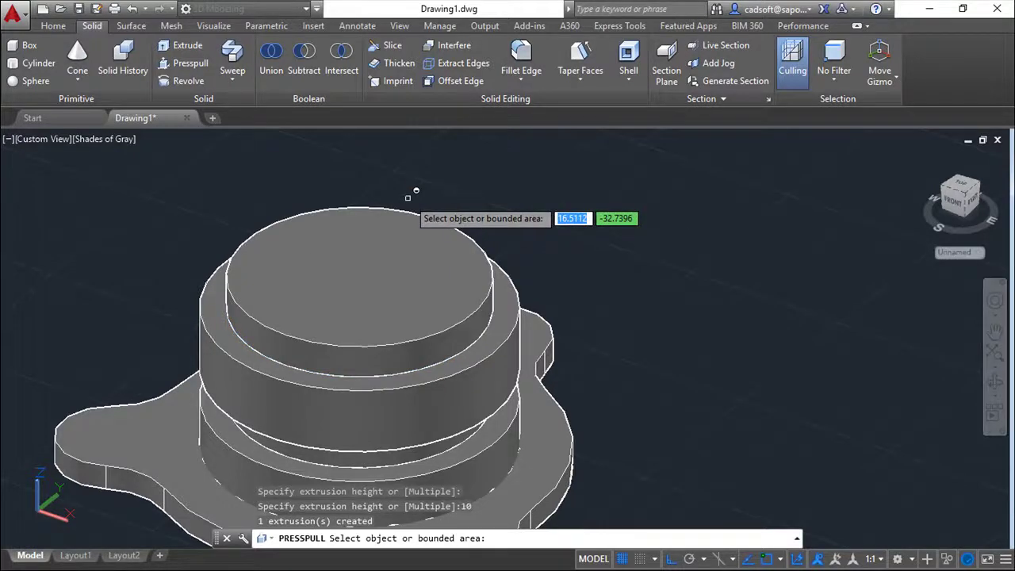
Draw a radius-45 circle centred on the new top face
click(55, 29)
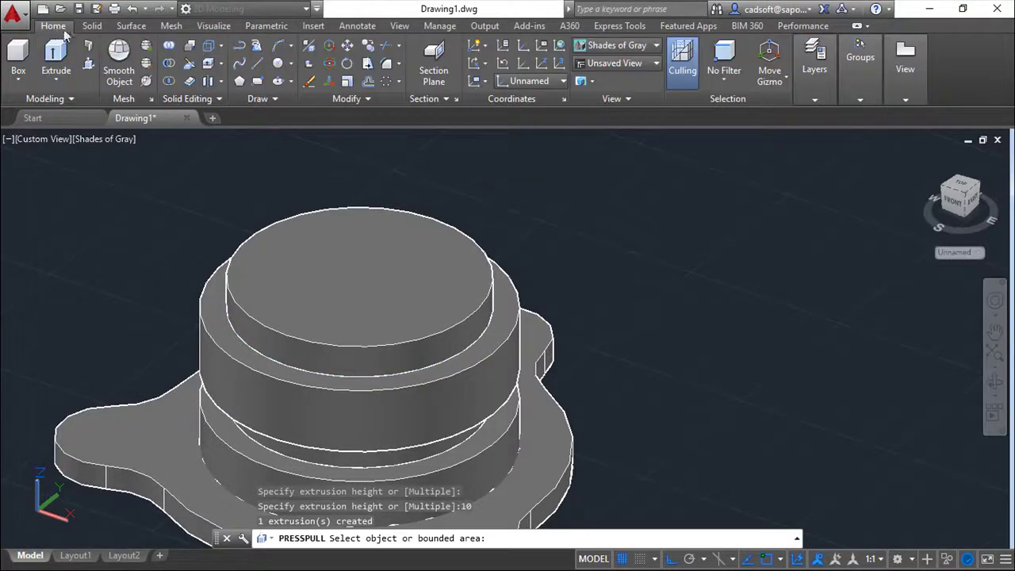
click(277, 63)
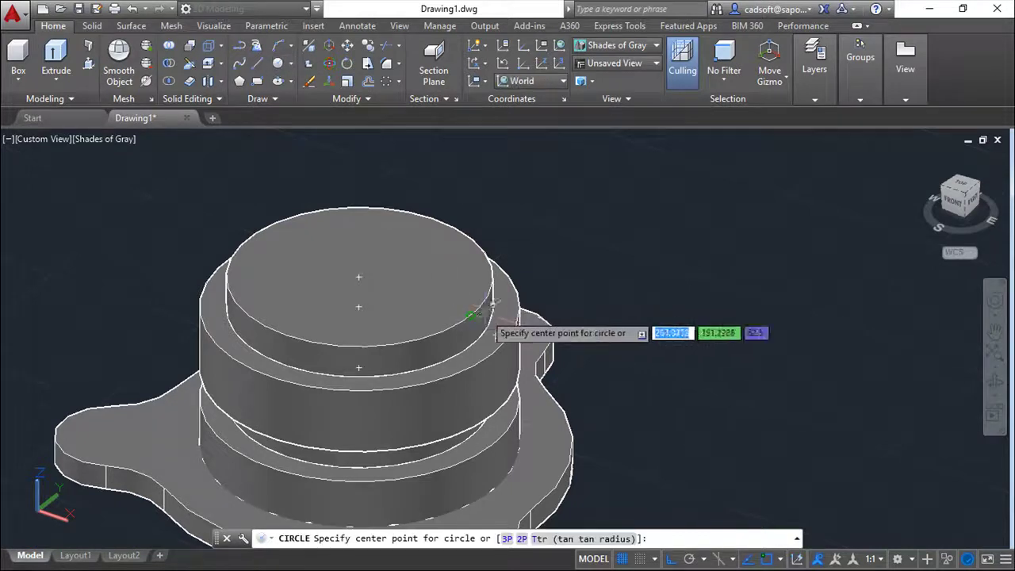
click(361, 274)
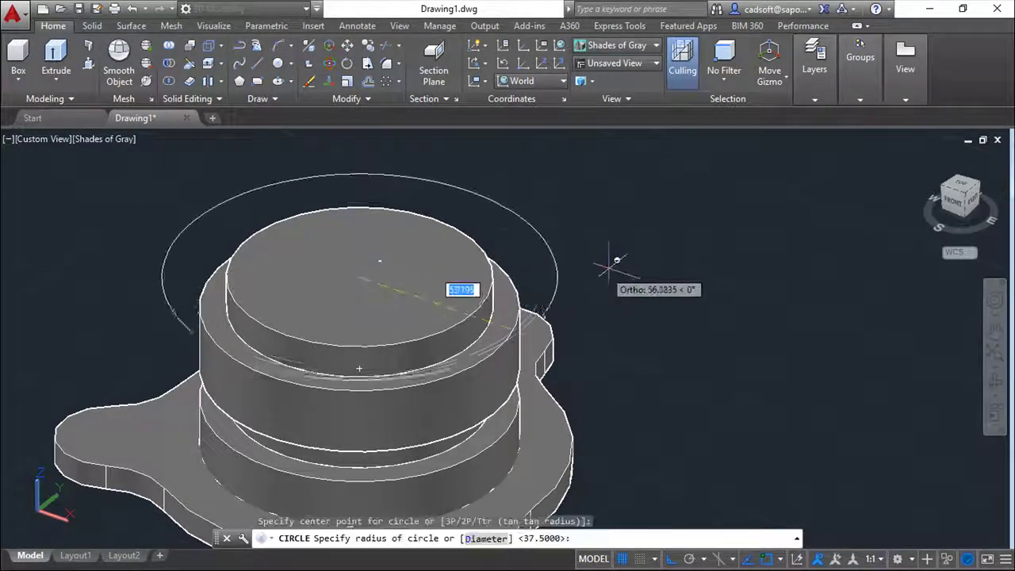
text(45)
key(Return)
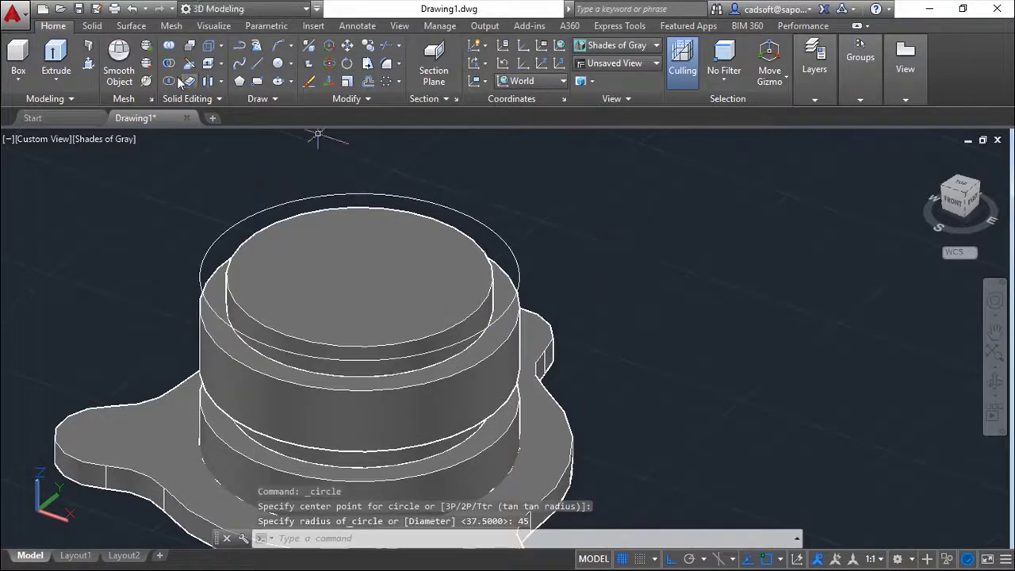
Extrude the radius-45 circle 15 units into the top cylinder
click(87, 30)
click(177, 49)
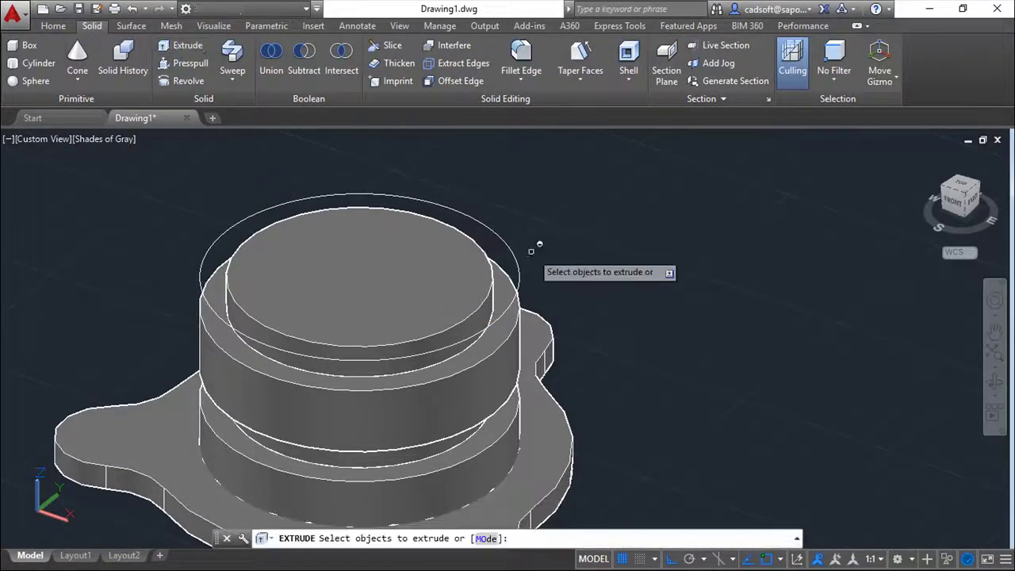
click(505, 229)
right_click(675, 228)
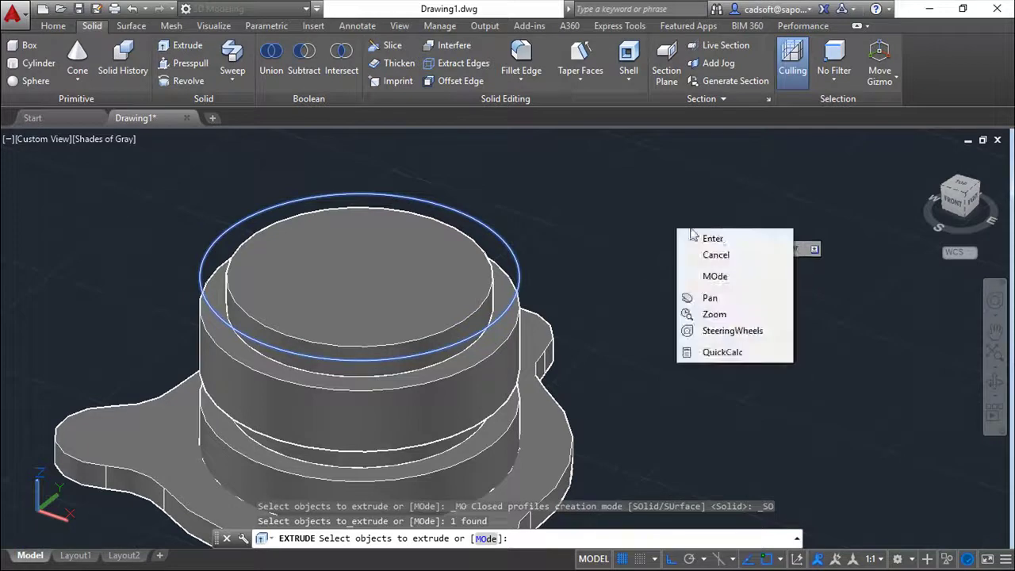
click(694, 236)
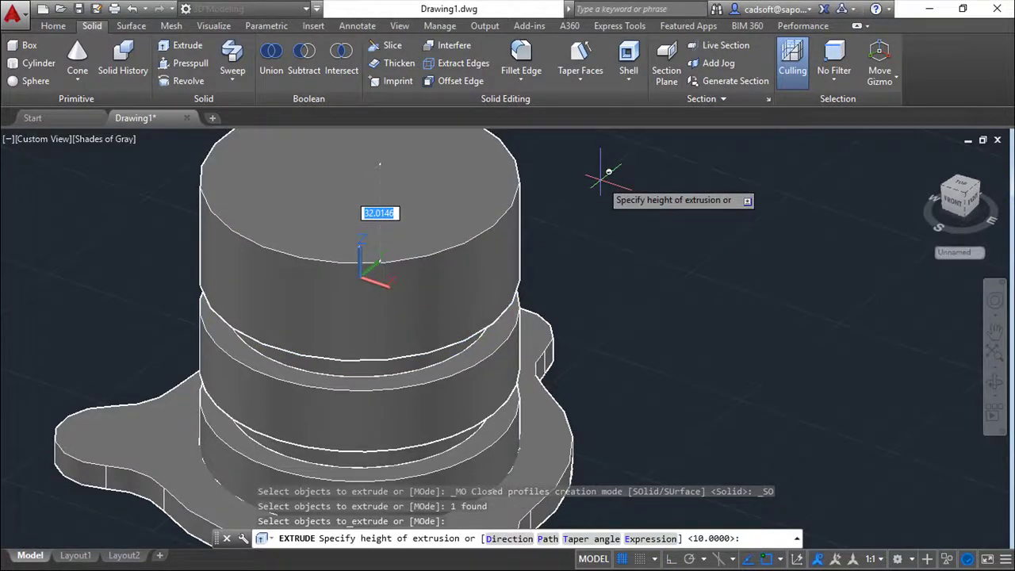
text(15)
key(Return)
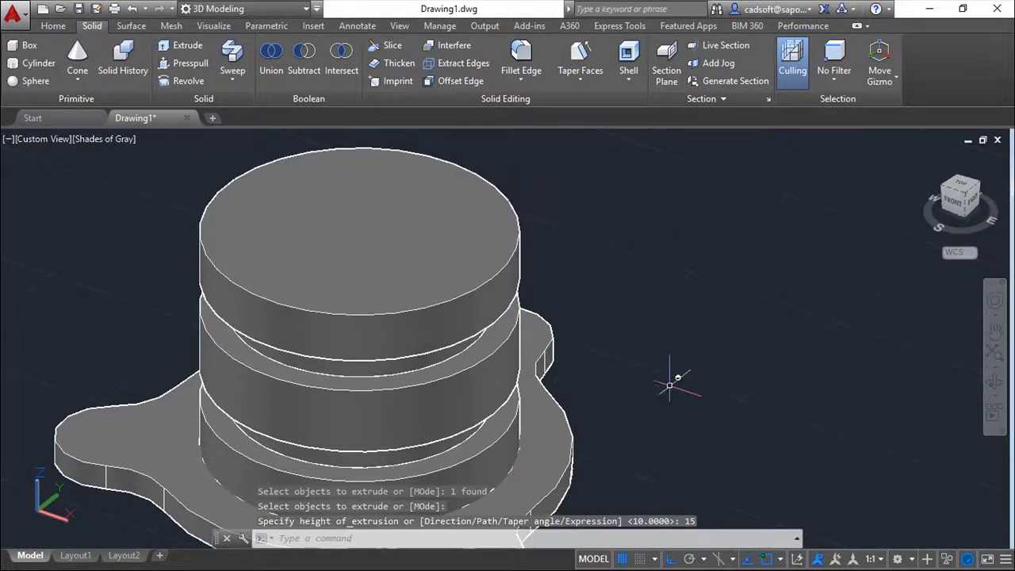
scroll(672, 399, down, 2)
Union all twenty solids into one using the 'all' selection
shift+middle_drag(672, 399, 696, 364)
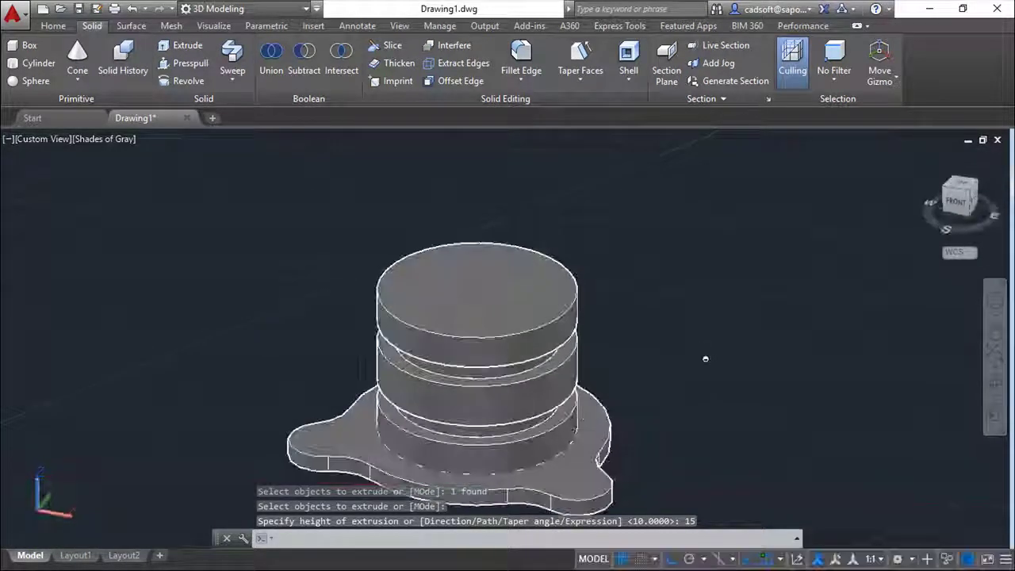
click(268, 64)
text(all)
key(Return)
key(Return)
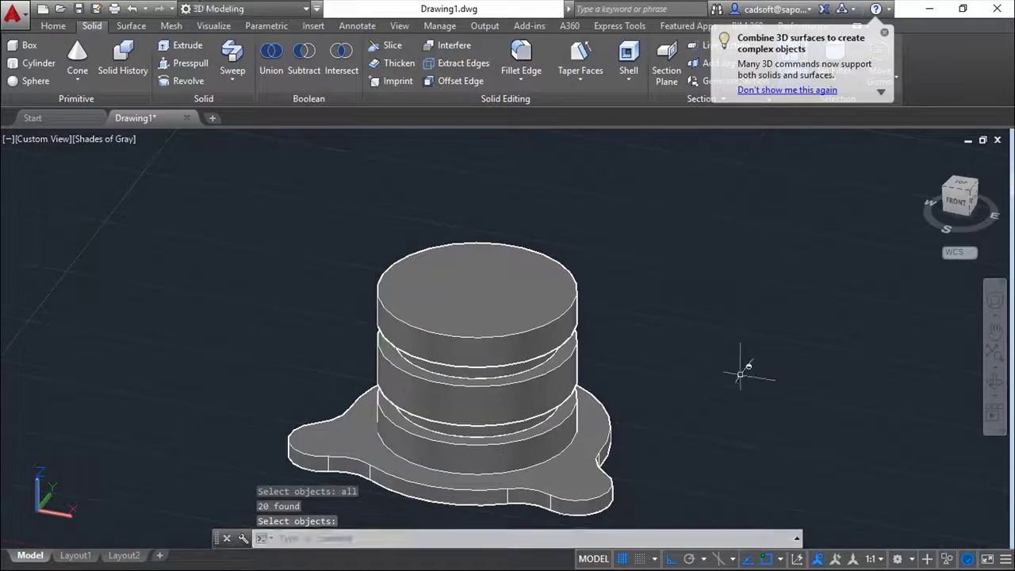
mouse_move(680, 342)
middle_down()
mouse_move(657, 310)
mouse_move(565, 309)
middle_up()
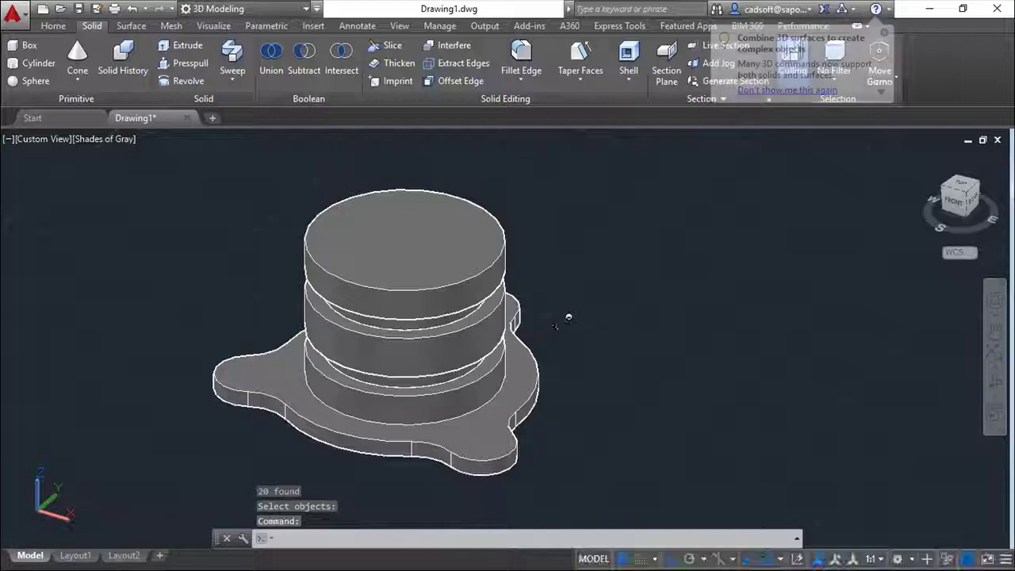
click(470, 273)
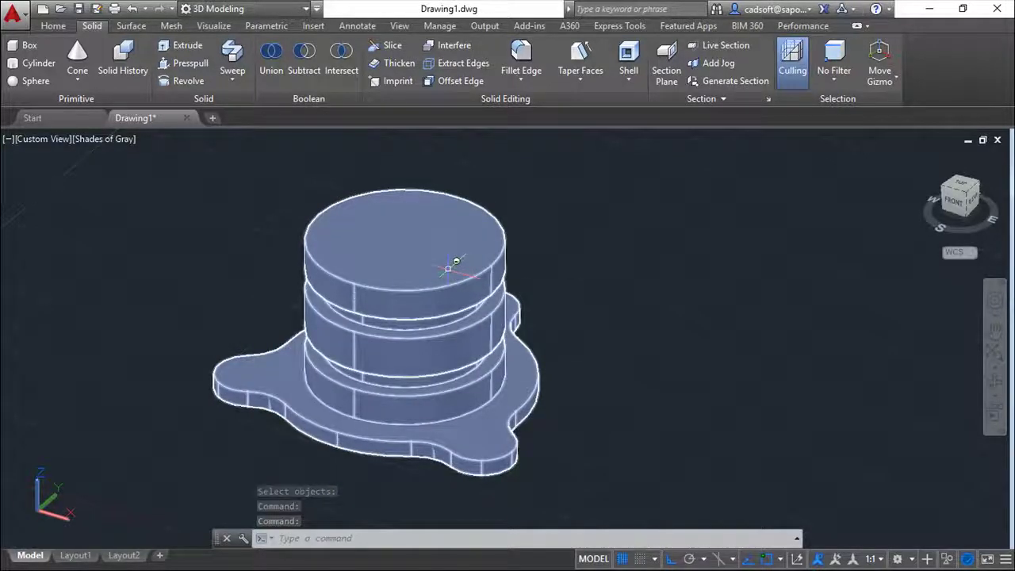
key(Escape)
key(Escape)
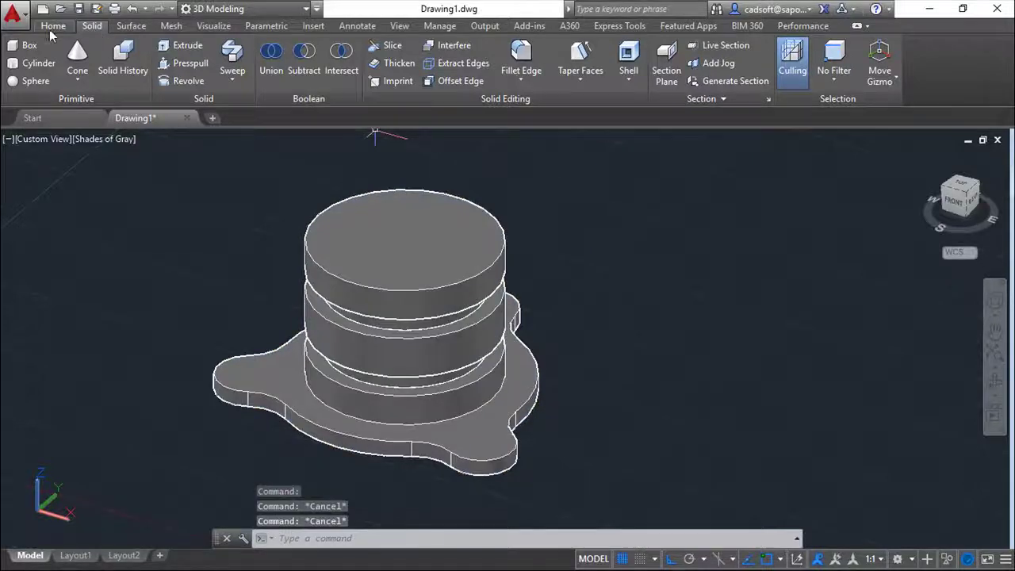
click(50, 27)
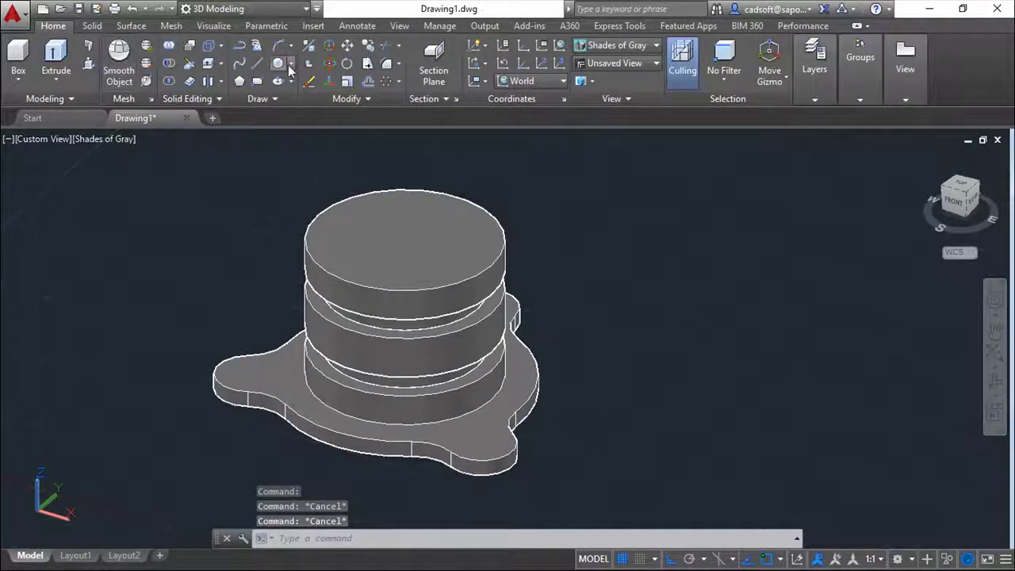
Draw a radius-35 circle at the centre of the top face
click(409, 237)
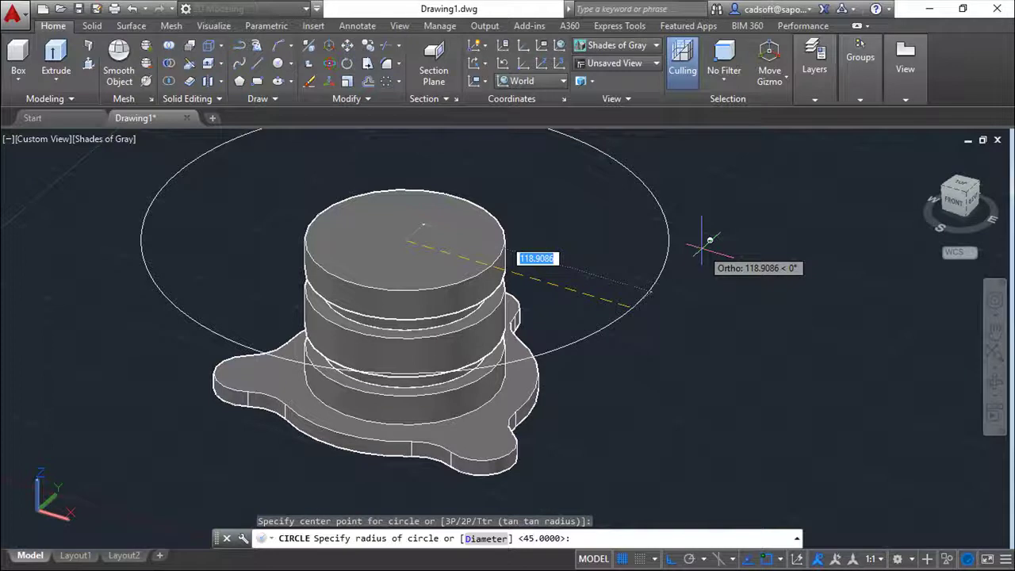
text(35)
key(Return)
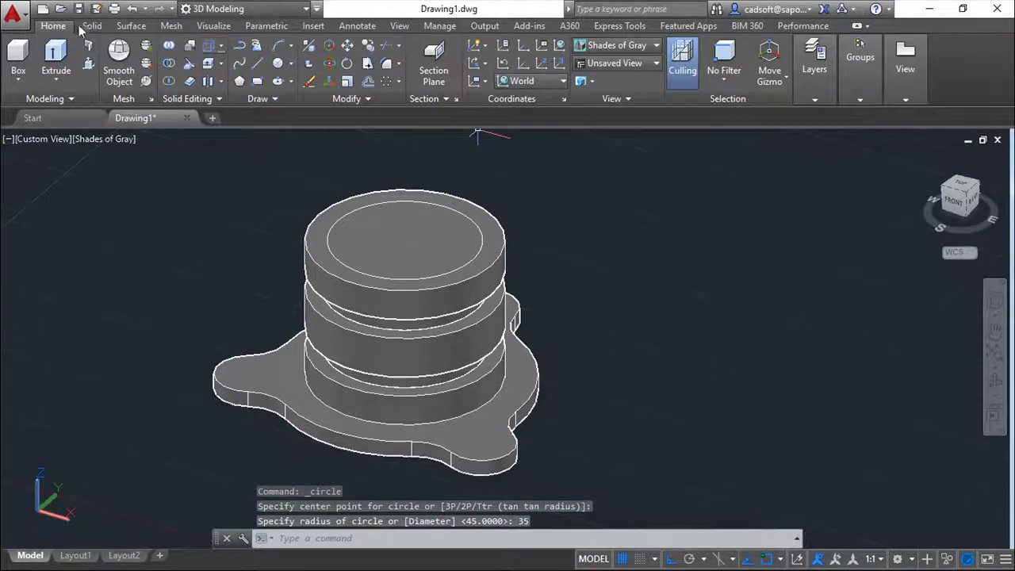
Press-pull the radius-35 circle down through the part to cut the central bore
click(92, 25)
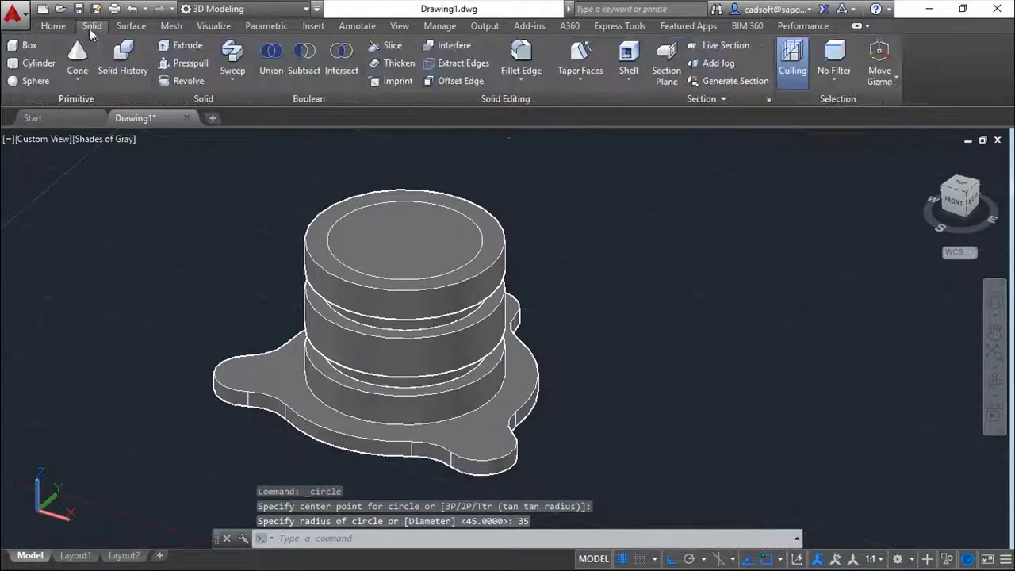
click(181, 64)
click(428, 229)
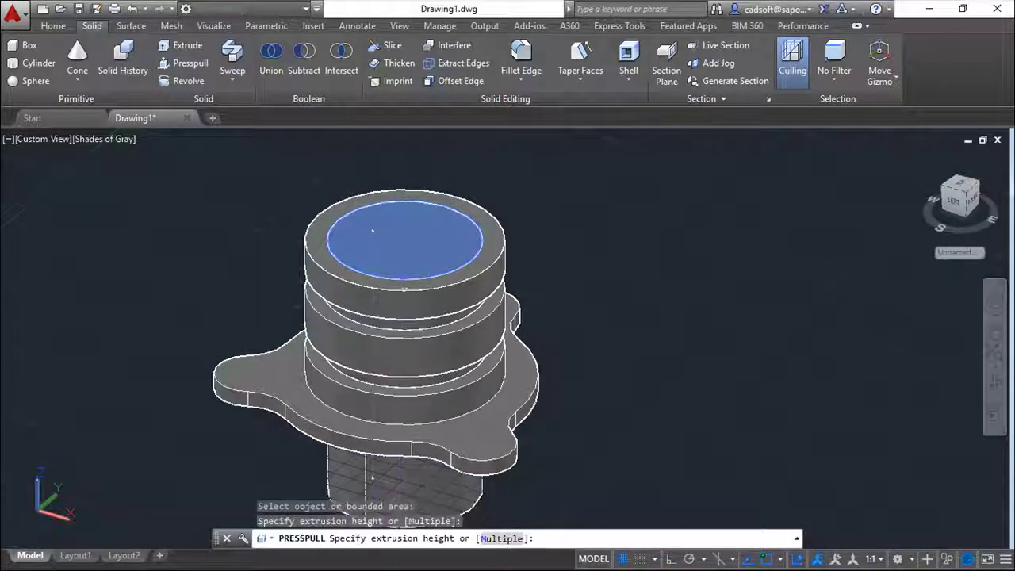
click(384, 508)
shift+middle_drag(391, 448, 402, 434)
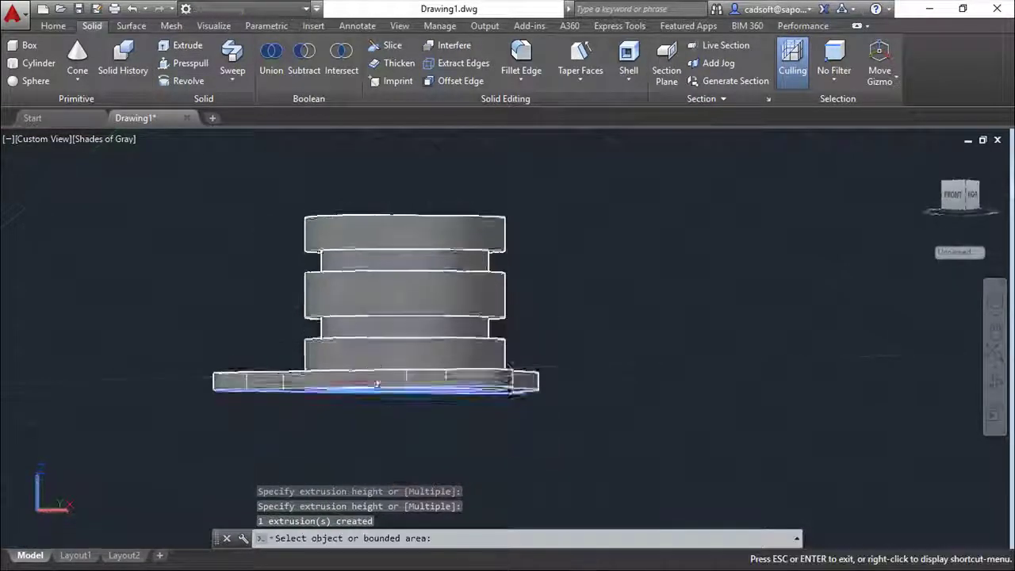
key(Escape)
key(Escape)
key(Escape)
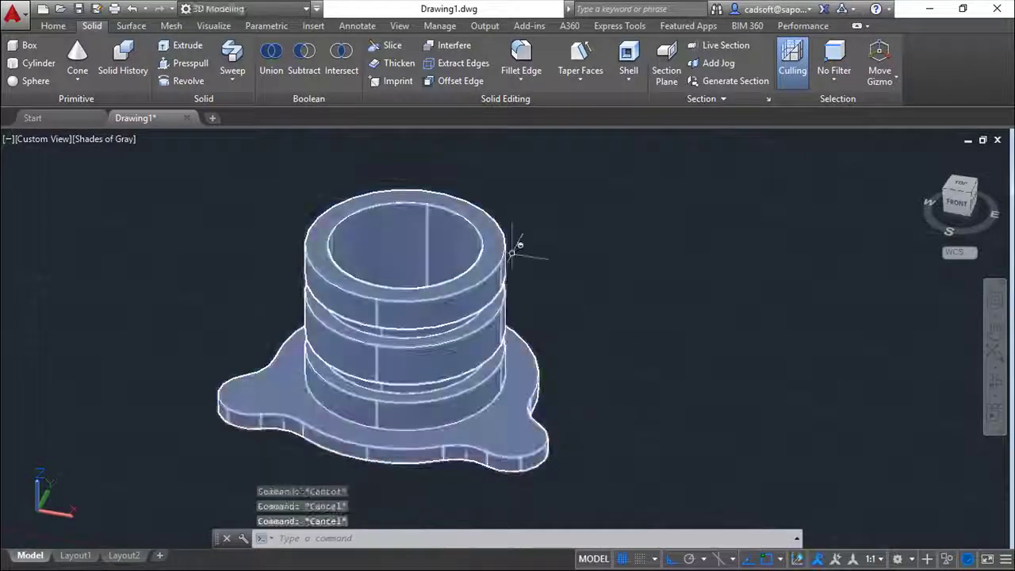
click(523, 52)
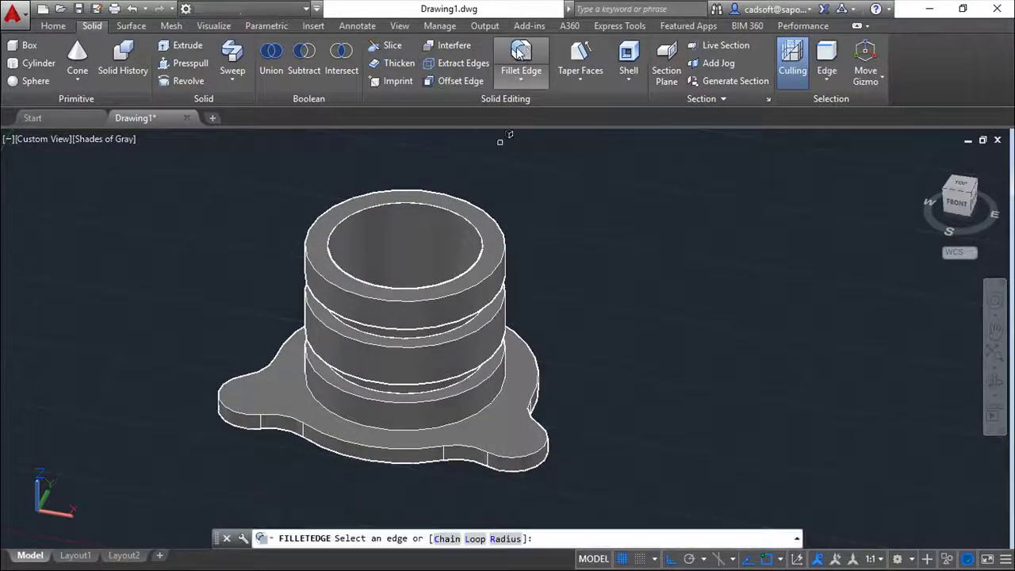
Fillet the edge where the lowest cylinder meets the base plate with radius 5
click(482, 412)
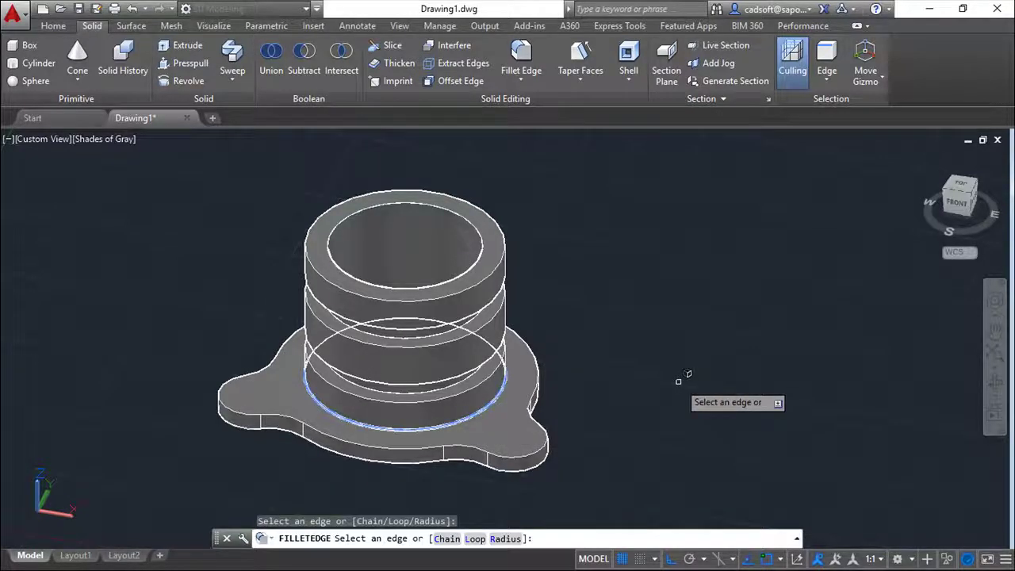
text(r)
key(Return)
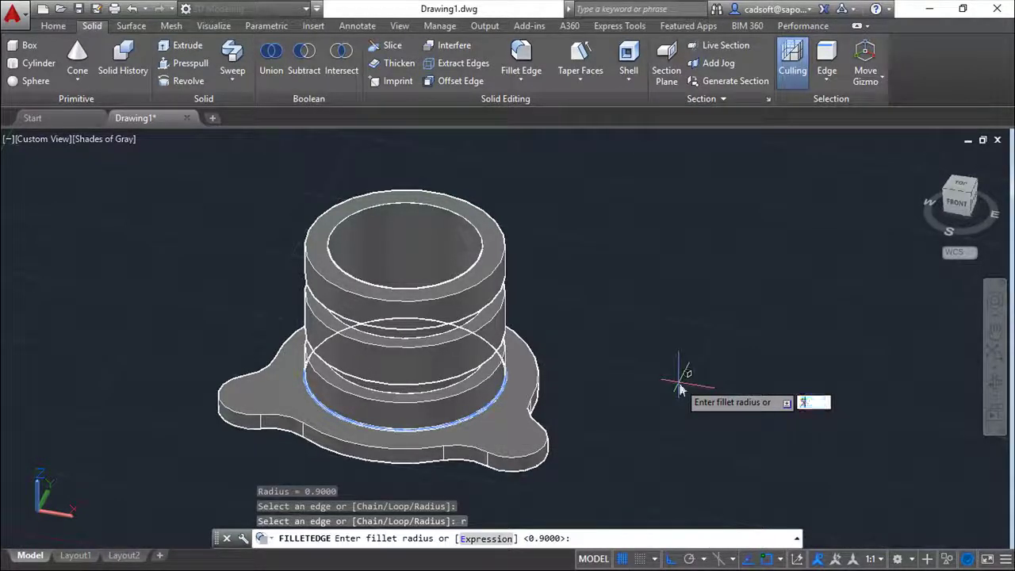
text(5)
key(Return)
key(Return)
key(Return)
mouse_move(626, 353)
shift+middle_down()
mouse_move(627, 363)
mouse_move(636, 339)
mouse_move(664, 357)
mouse_move(664, 390)
shift+middle_up()
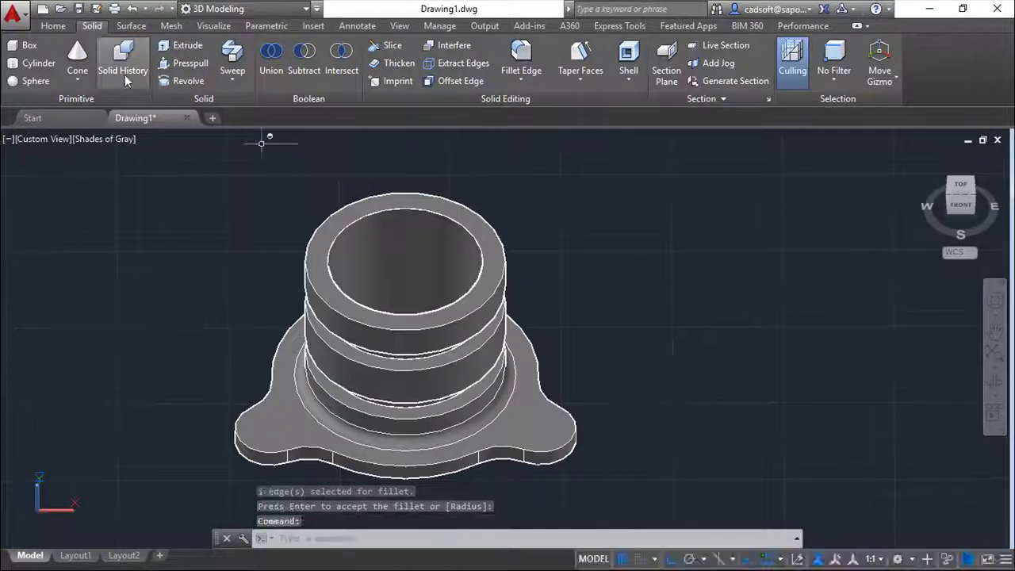
click(48, 26)
click(276, 63)
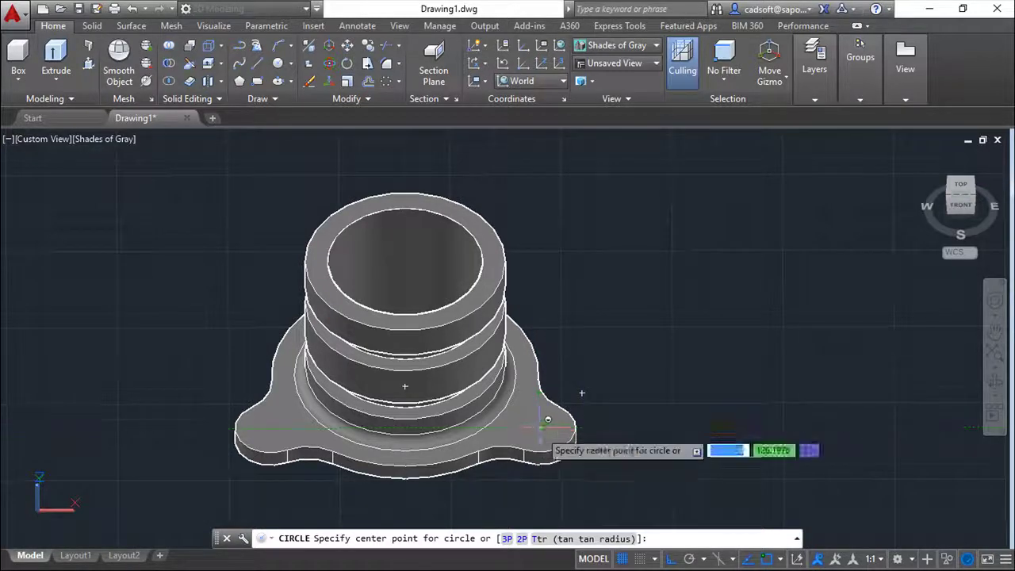
Draw a 7.5-radius circle on one lobe of the base plate
click(539, 428)
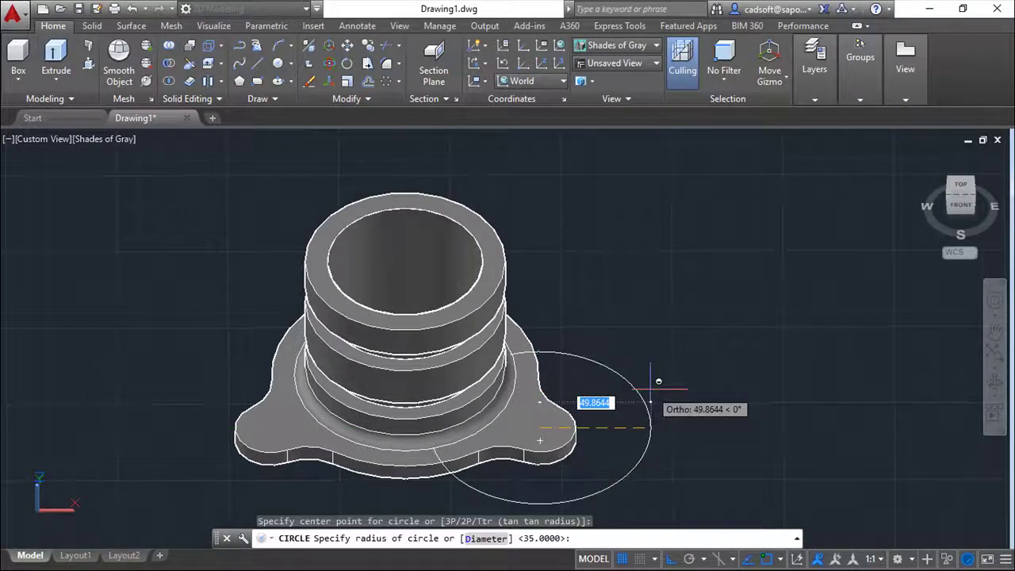
text(7.5)
key(Return)
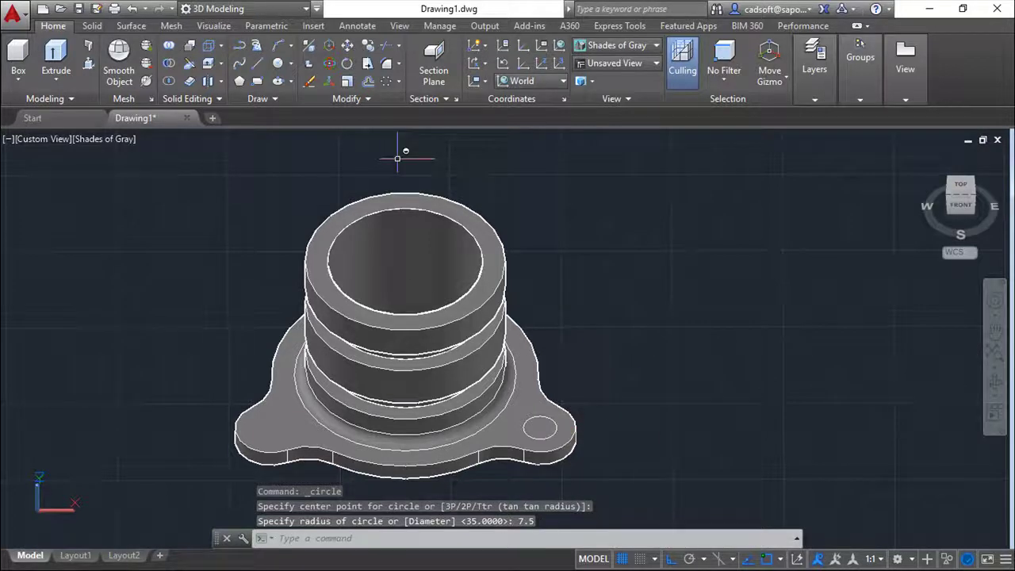
Polar-array the lobe circle about the bushing centre into 3 items
click(399, 89)
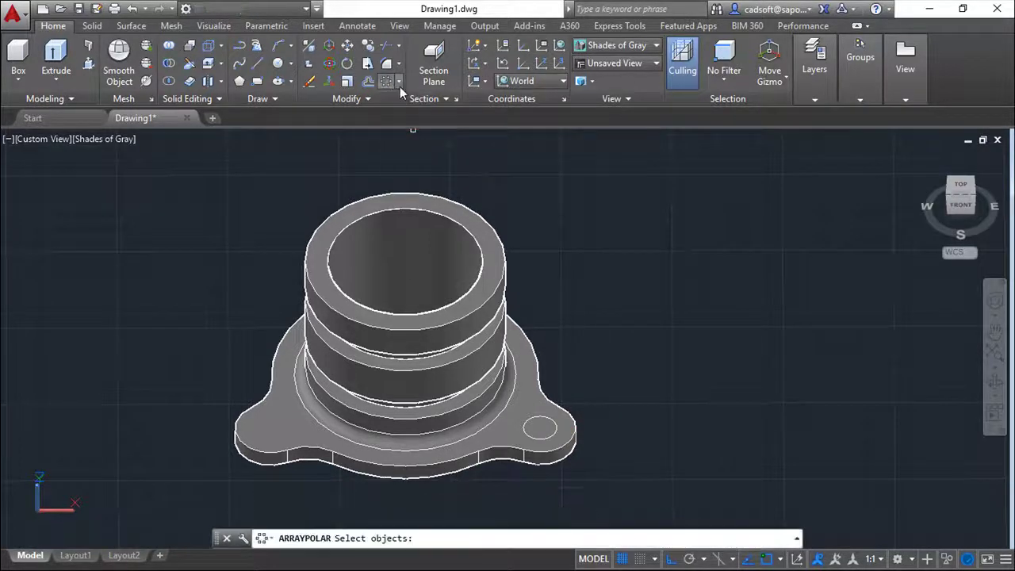
click(537, 412)
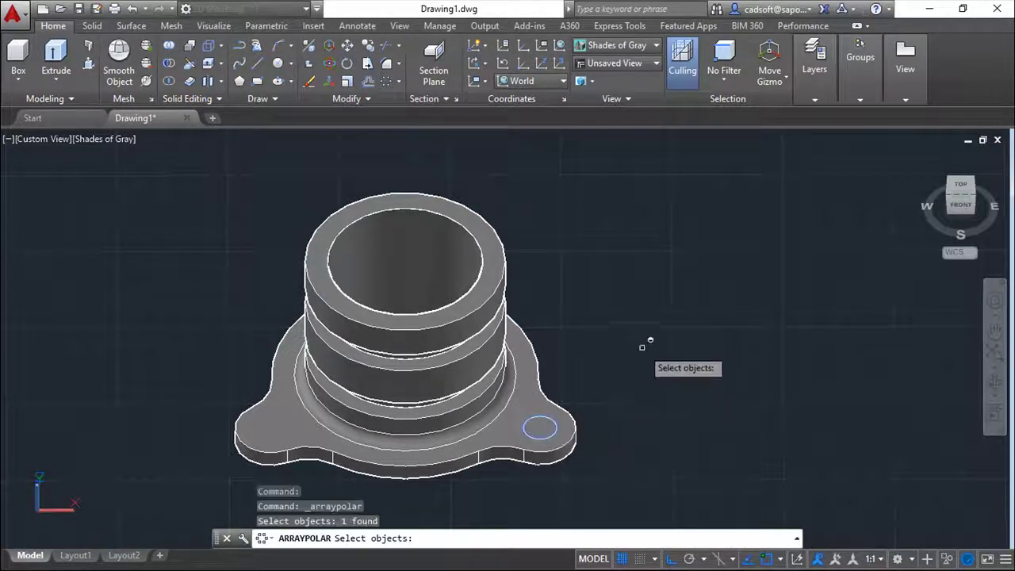
key(Return)
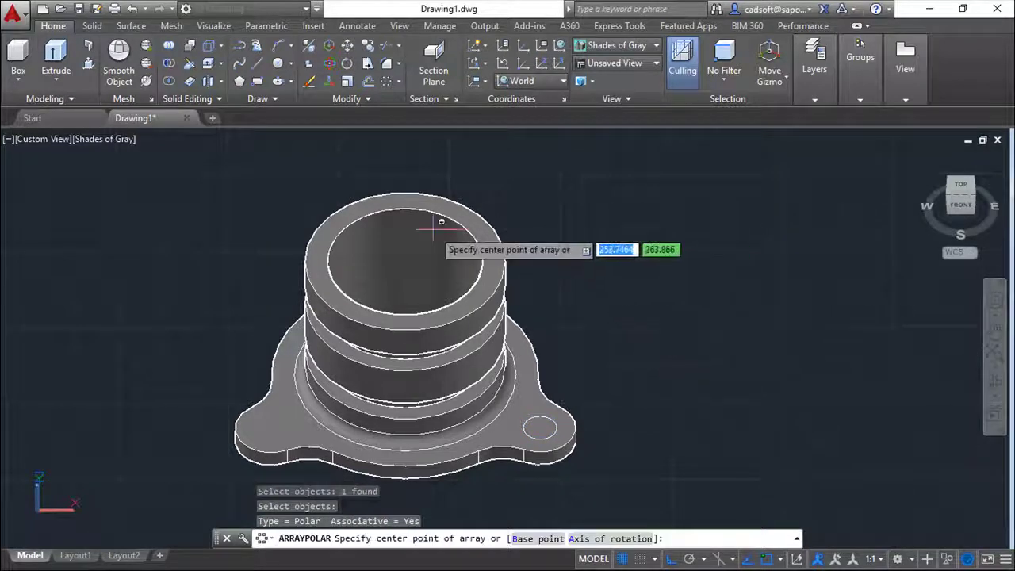
click(405, 262)
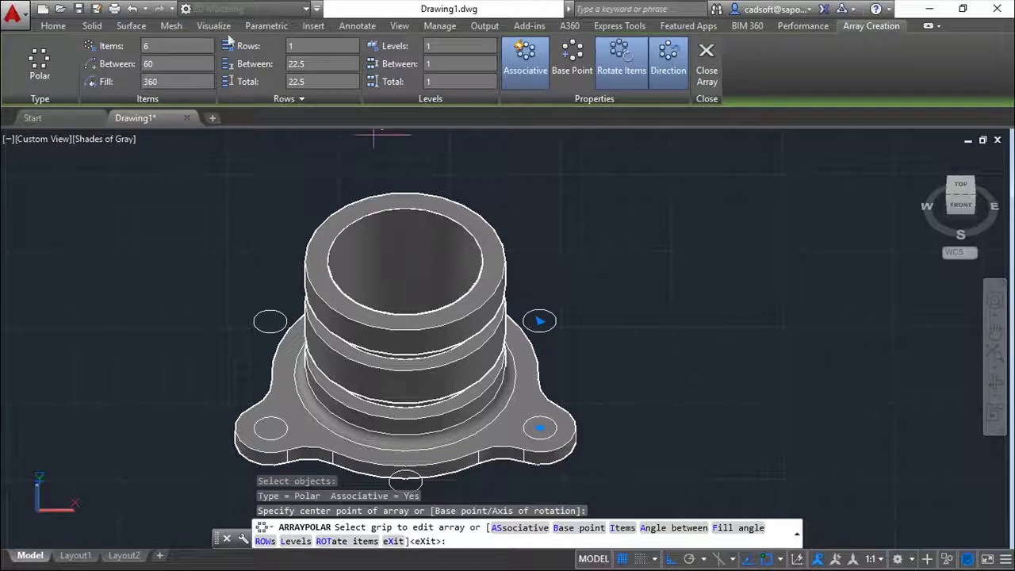
text(3)
key(Return)
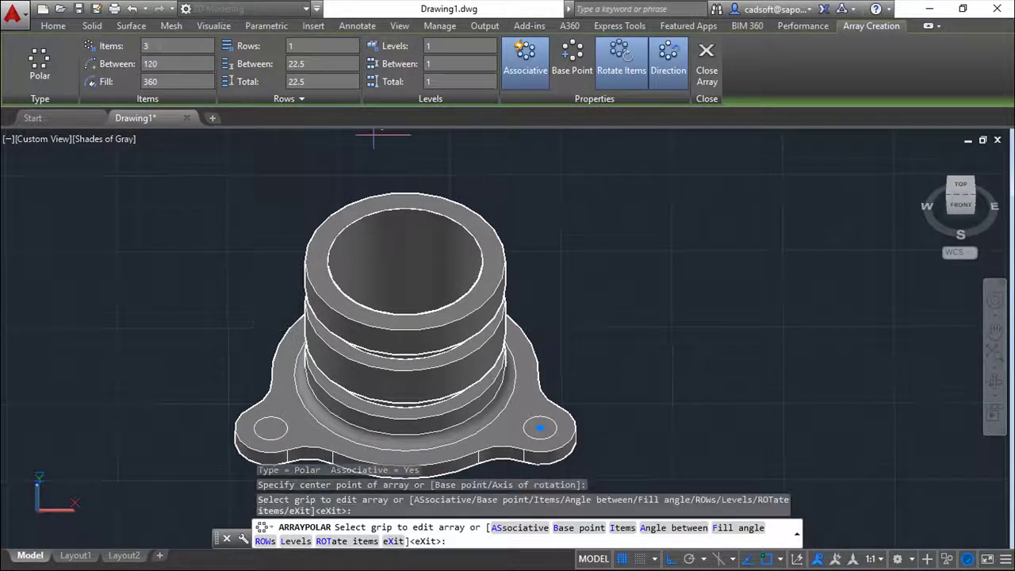
shift+middle_drag(476, 273, 444, 269)
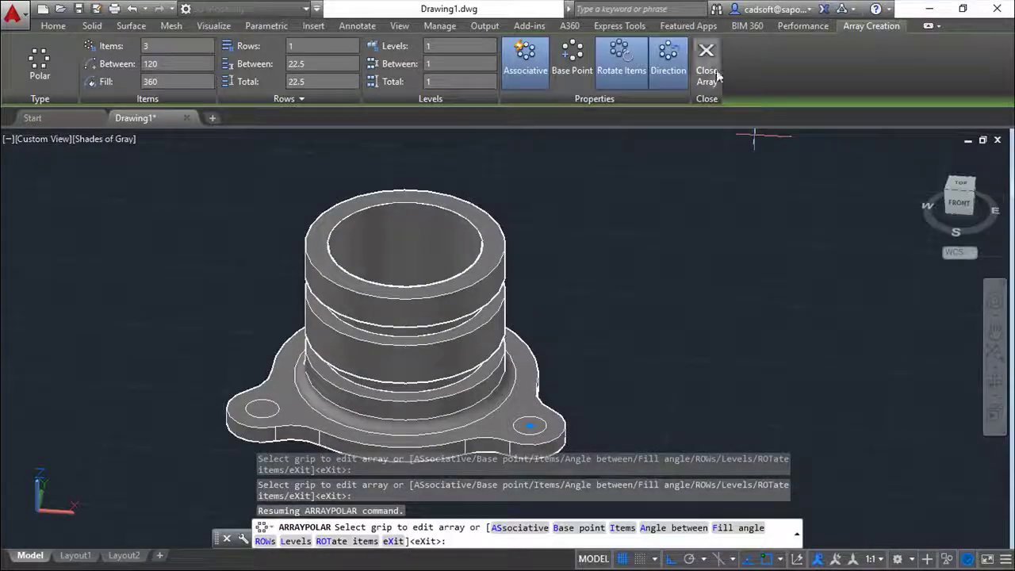
click(706, 64)
mouse_move(636, 355)
shift+middle_down()
mouse_move(616, 360)
mouse_move(610, 316)
shift+middle_up()
click(93, 26)
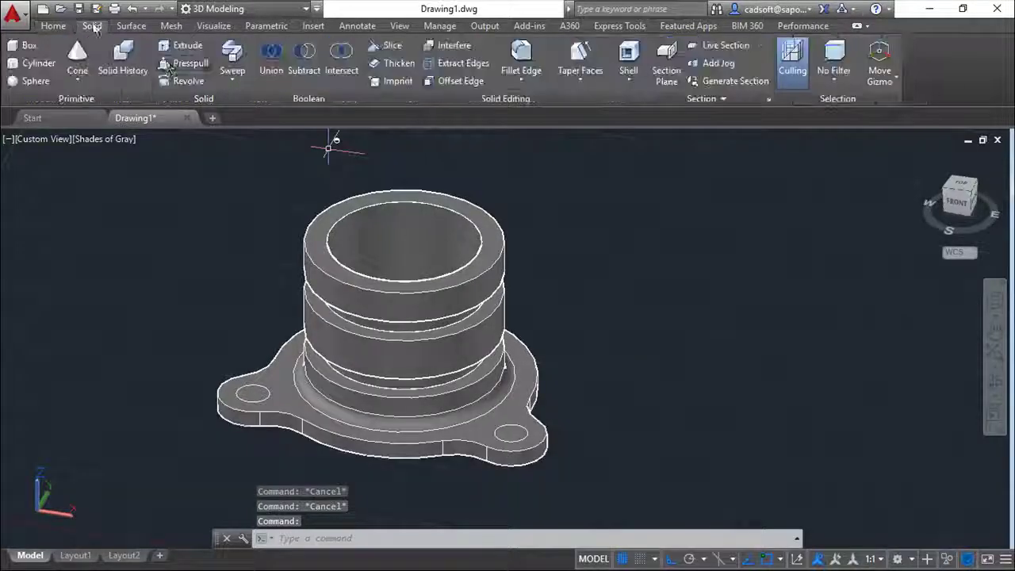
Press-pull the three lobe circles down through the base plate to cut the bolt holes
click(168, 65)
click(256, 393)
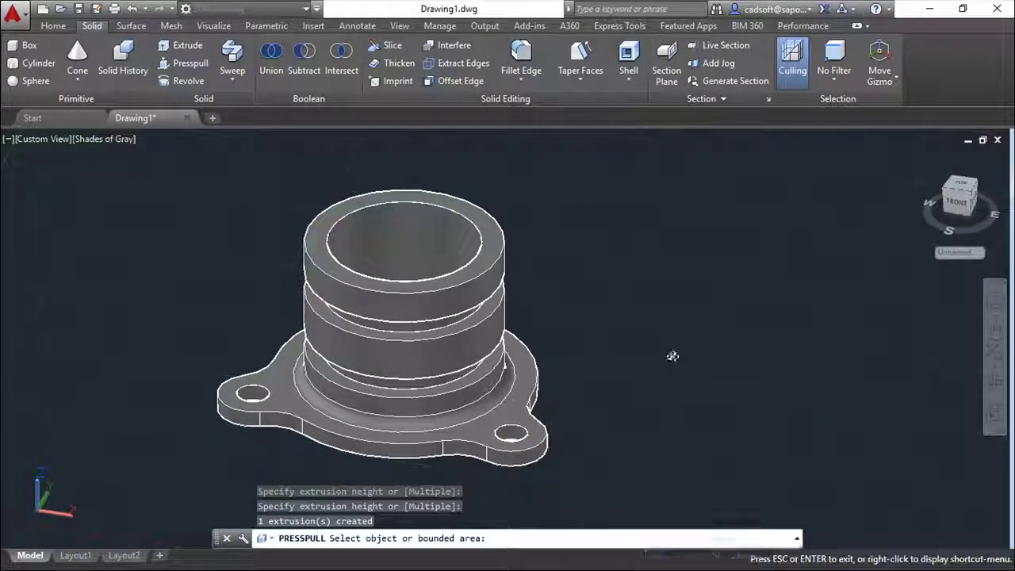
shift+middle_drag(680, 353, 549, 379)
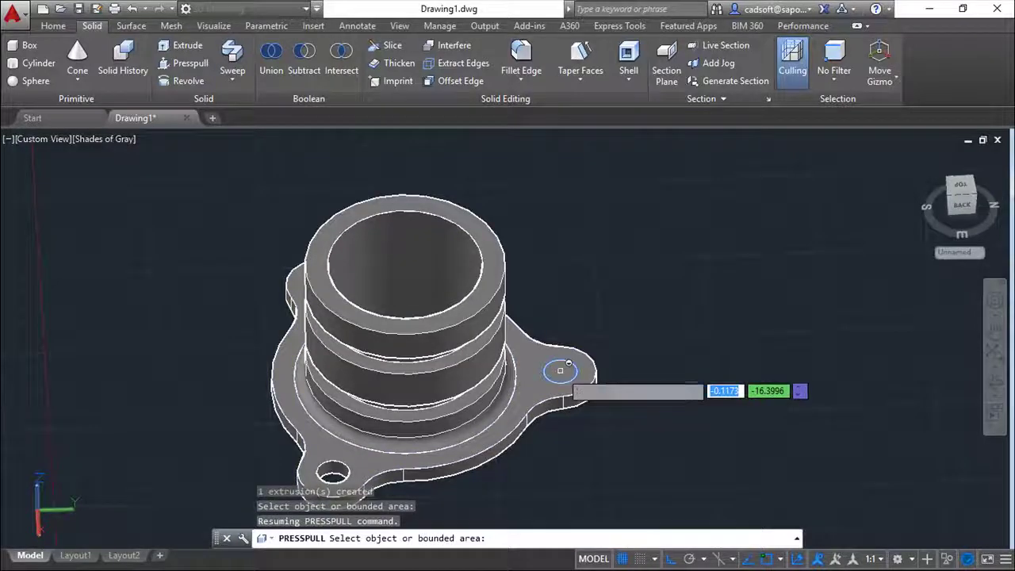
click(559, 370)
click(537, 482)
mouse_move(539, 453)
shift+middle_down()
mouse_move(636, 446)
mouse_move(655, 503)
mouse_move(646, 458)
shift+middle_up()
mouse_move(600, 435)
shift+middle_down()
mouse_move(664, 408)
mouse_move(702, 374)
mouse_move(668, 376)
shift+middle_up()
key(Escape)
key(Escape)
key(Escape)
click(539, 282)
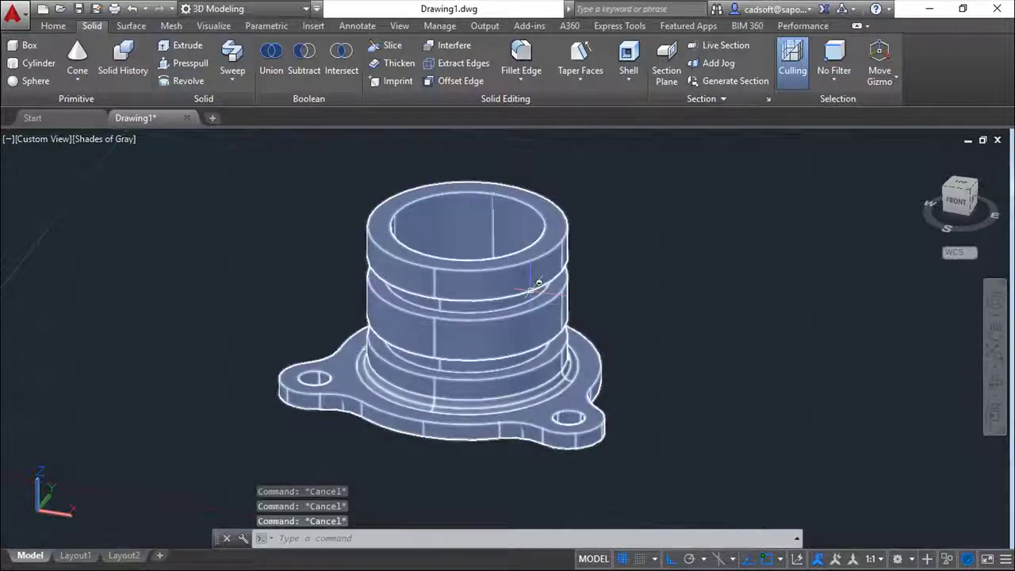
key(Escape)
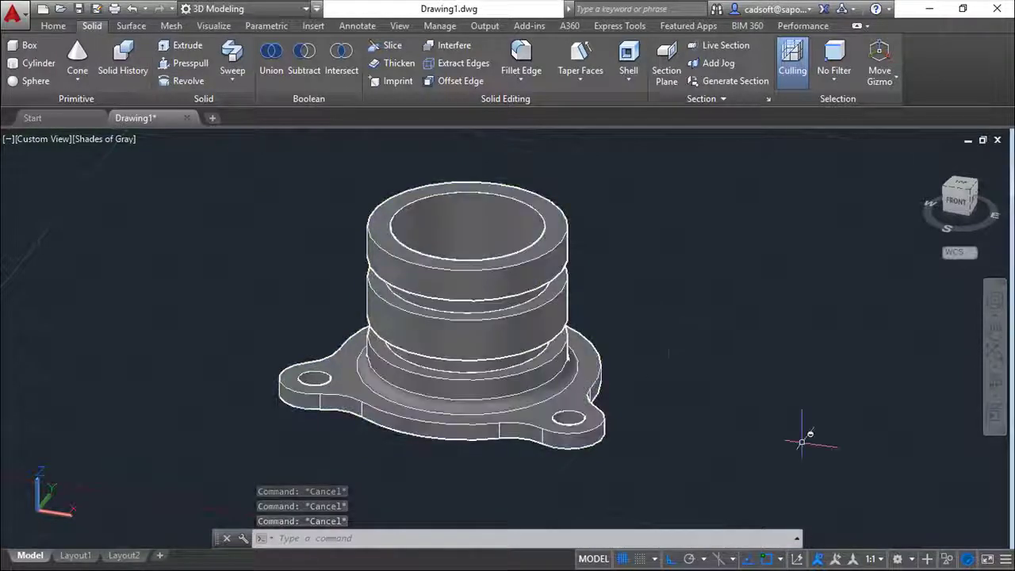